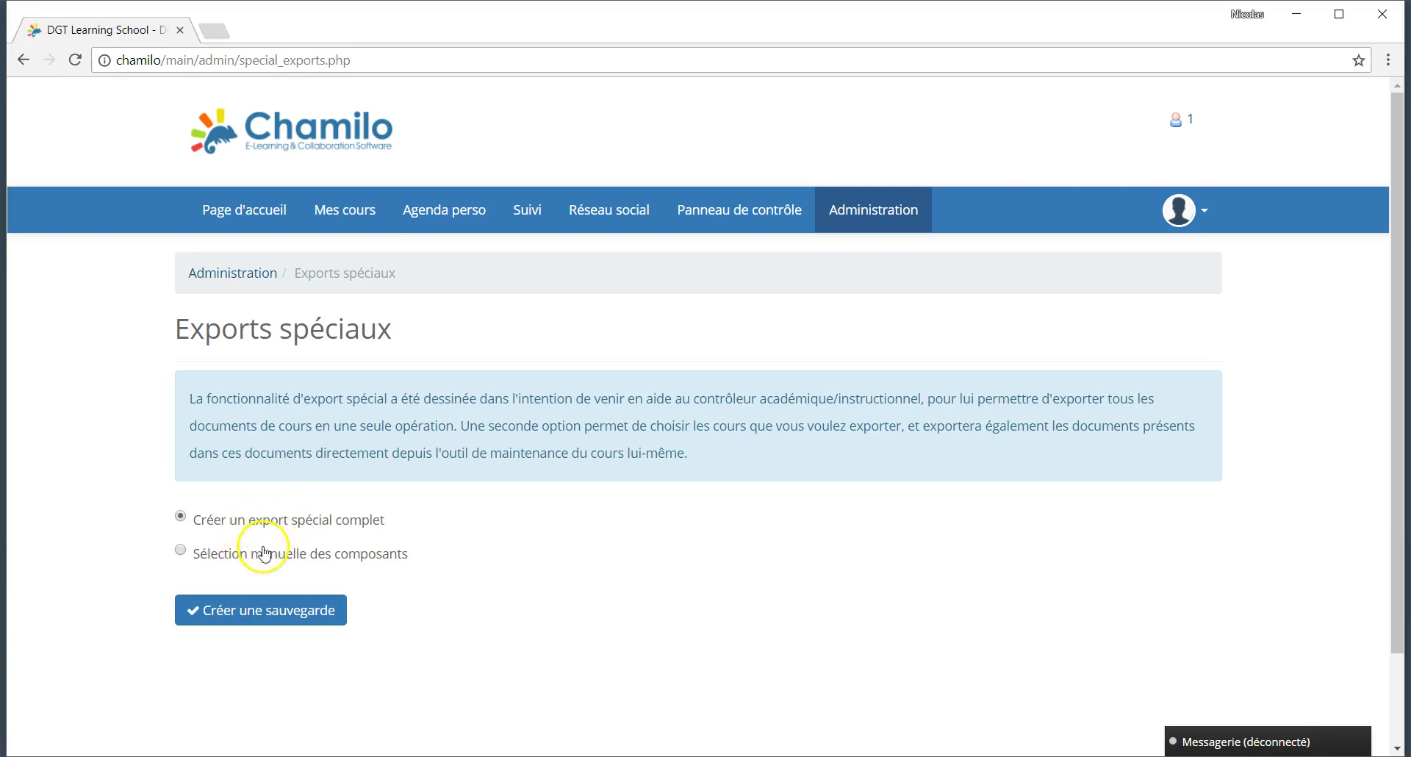
Create a complete special export and inspect the INTRODUCTIONAULMSCHAMILO folder inside the downloaded zip archive.
left_click(255, 610)
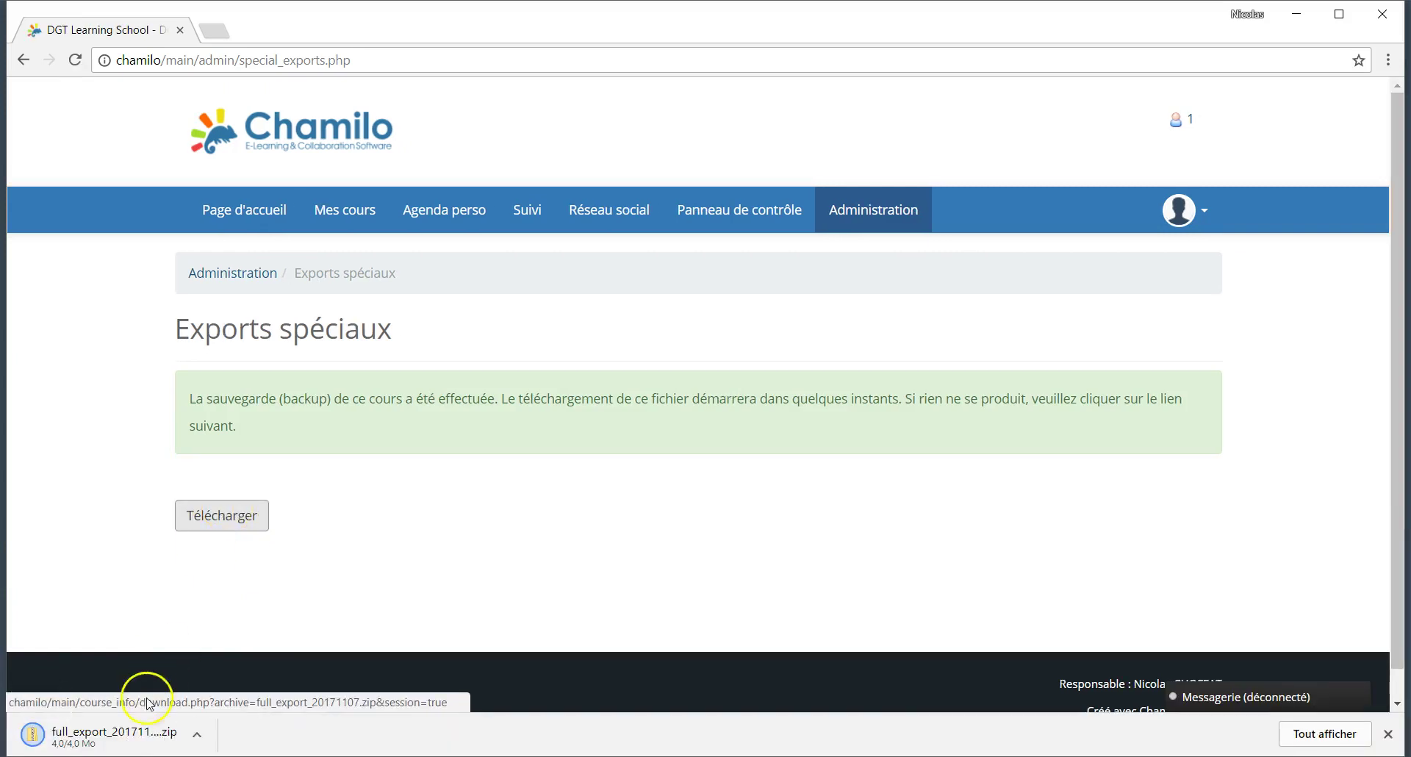
left_click(123, 735)
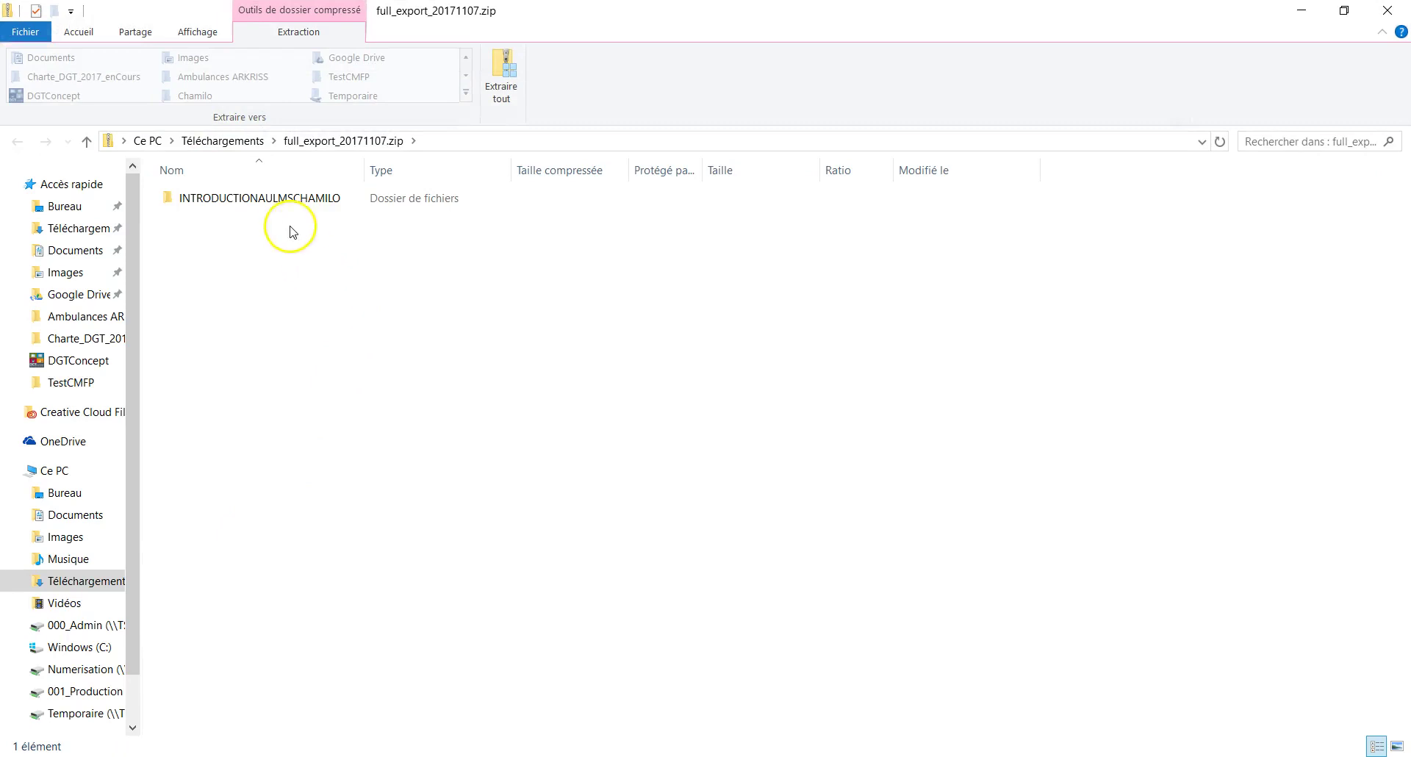
double_click(283, 195)
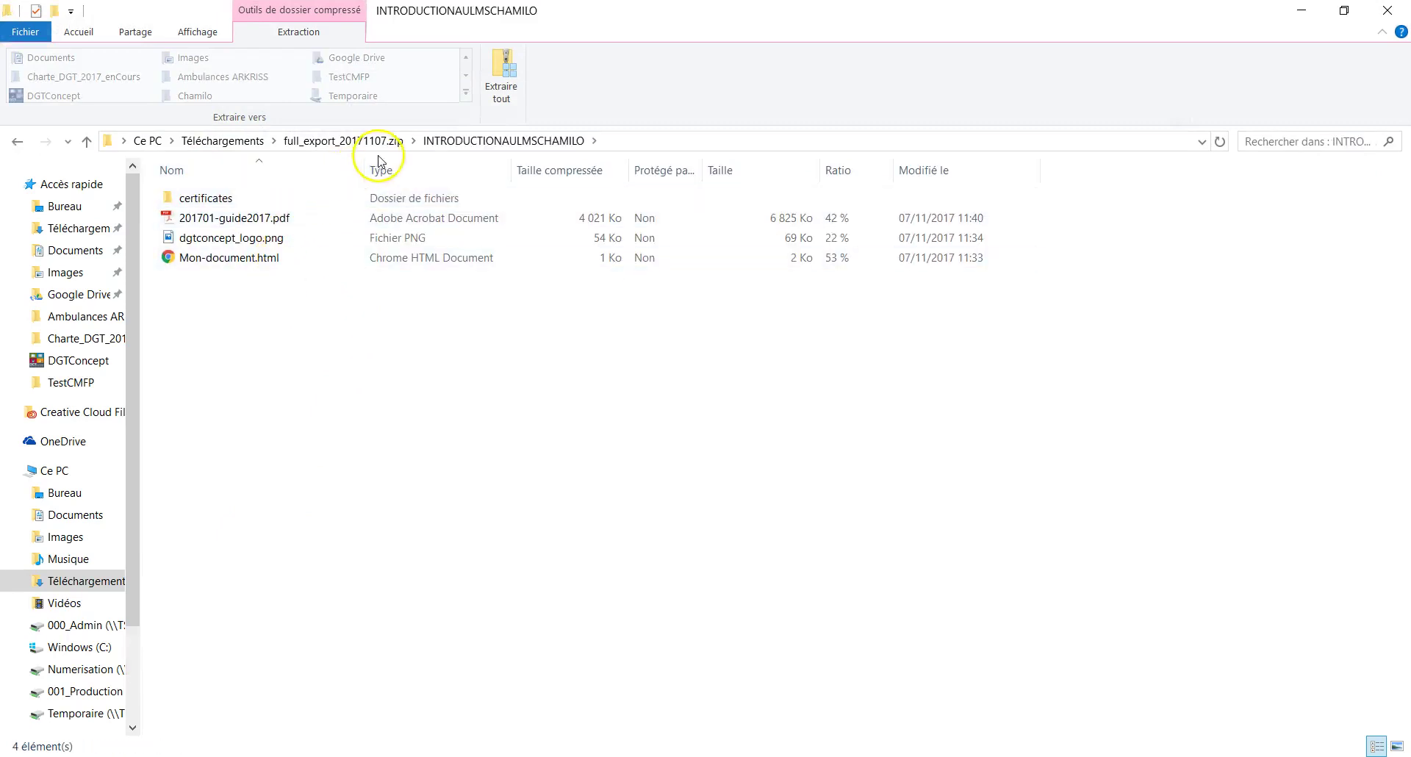
left_click(353, 143)
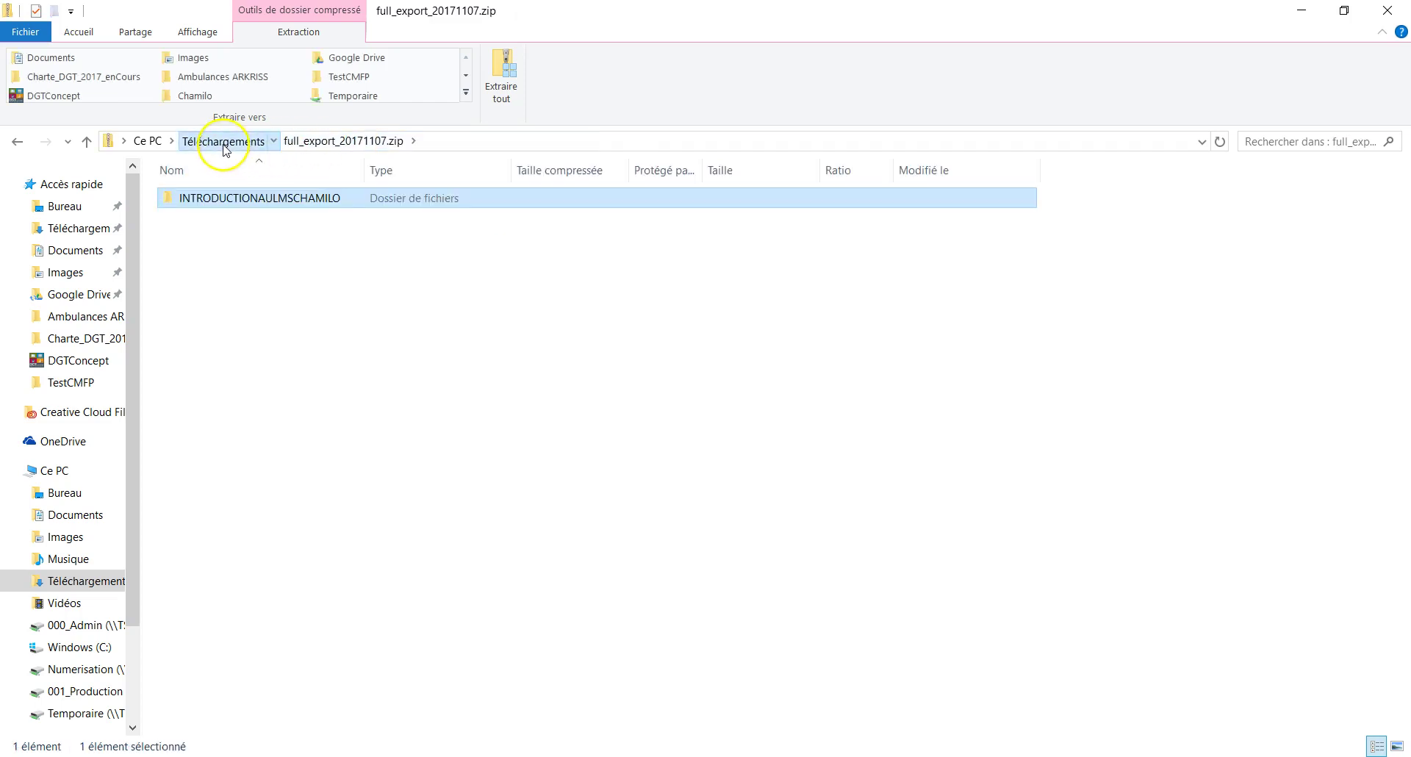
left_click(223, 141)
left_click(1400, 9)
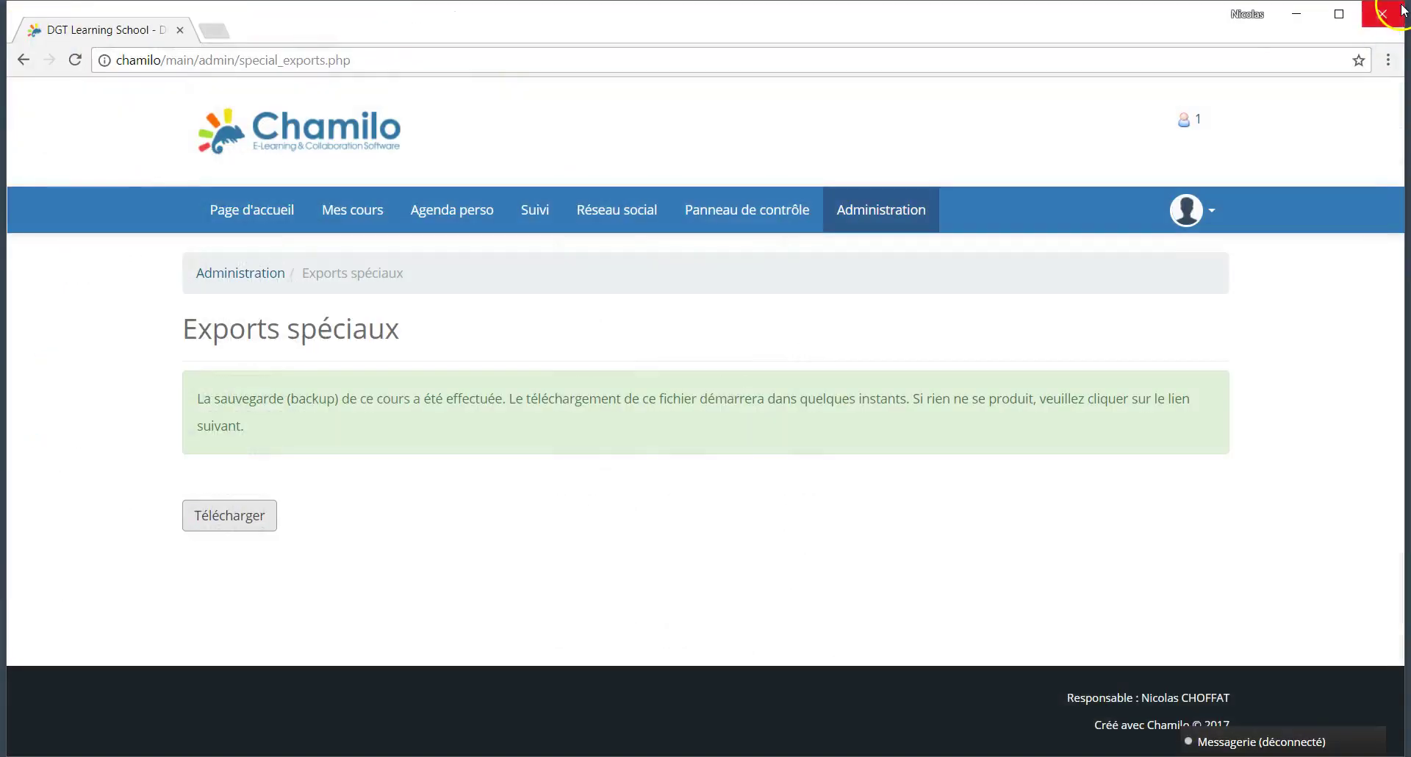
Try to create a special export by manual component selection, choosing the Initiation au Digital Learning Hiver 2017 session under INTRODUCTIONAULMSCHAMILO.
left_click(254, 279)
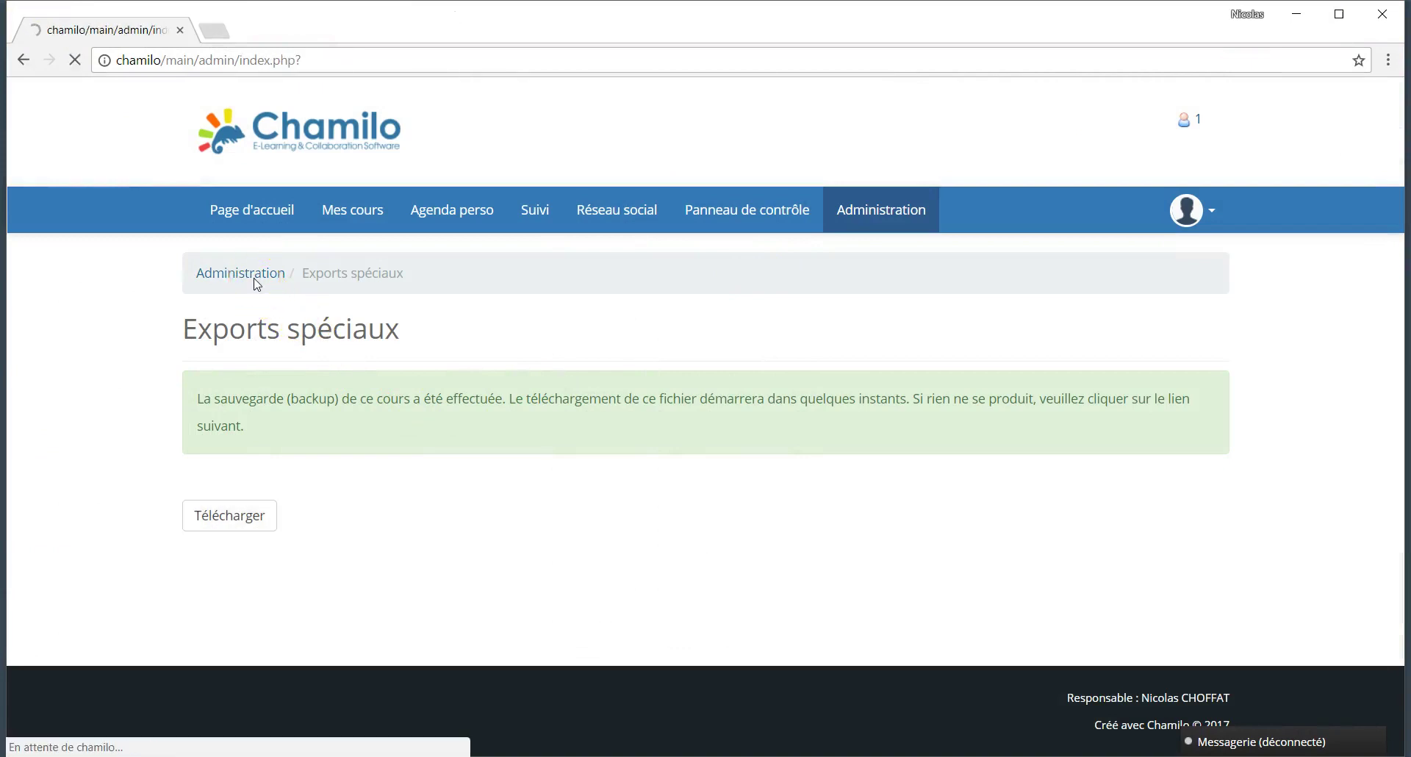
scroll(110, 570, "down", 9)
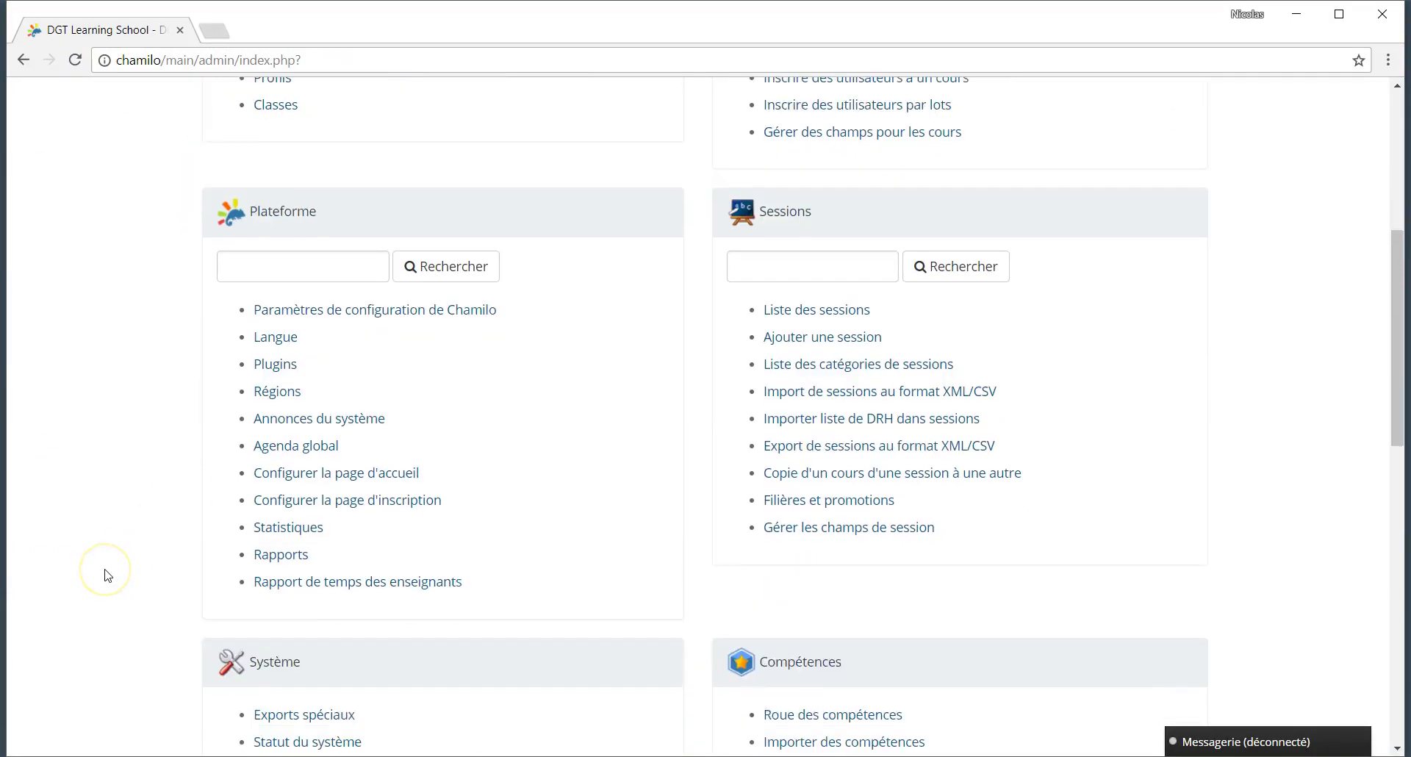
left_click(341, 510)
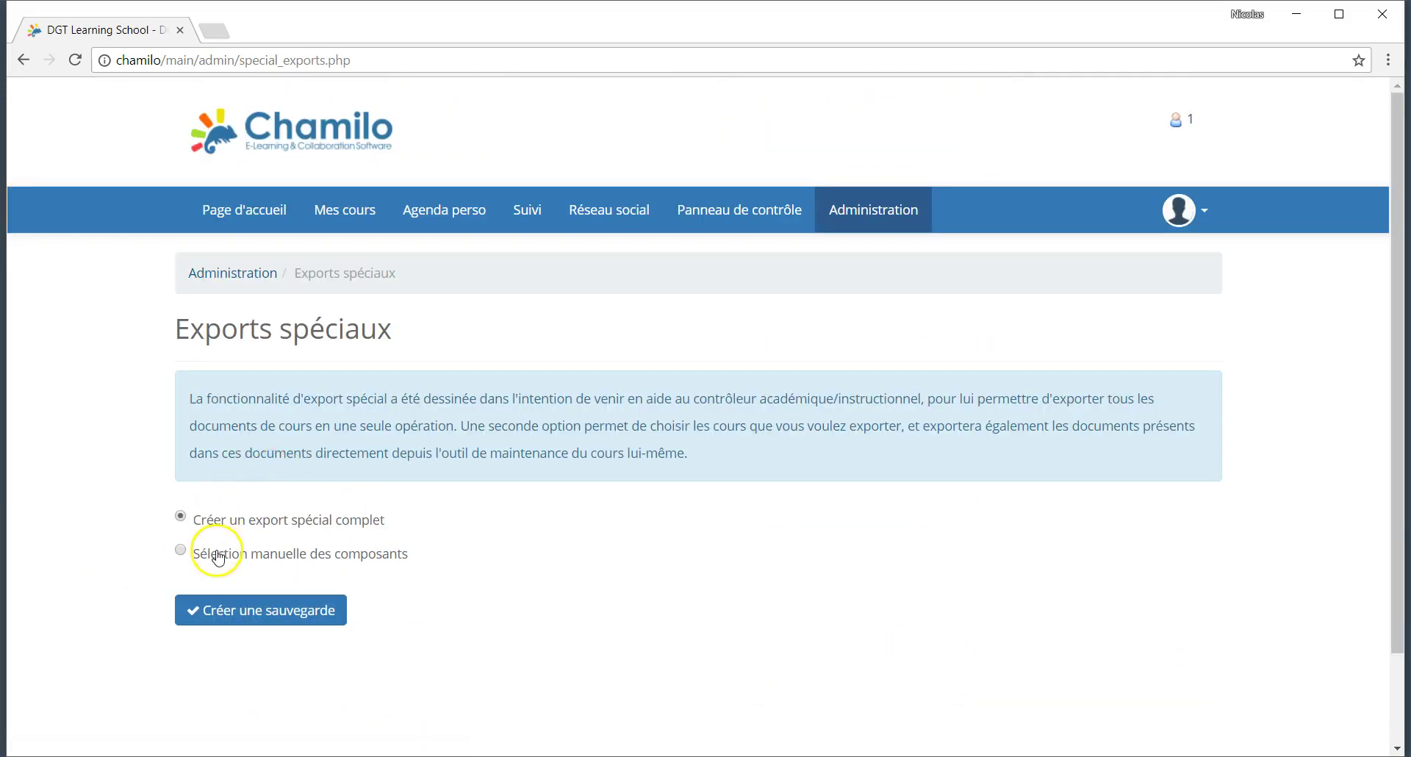
left_click(202, 553)
left_click(261, 610)
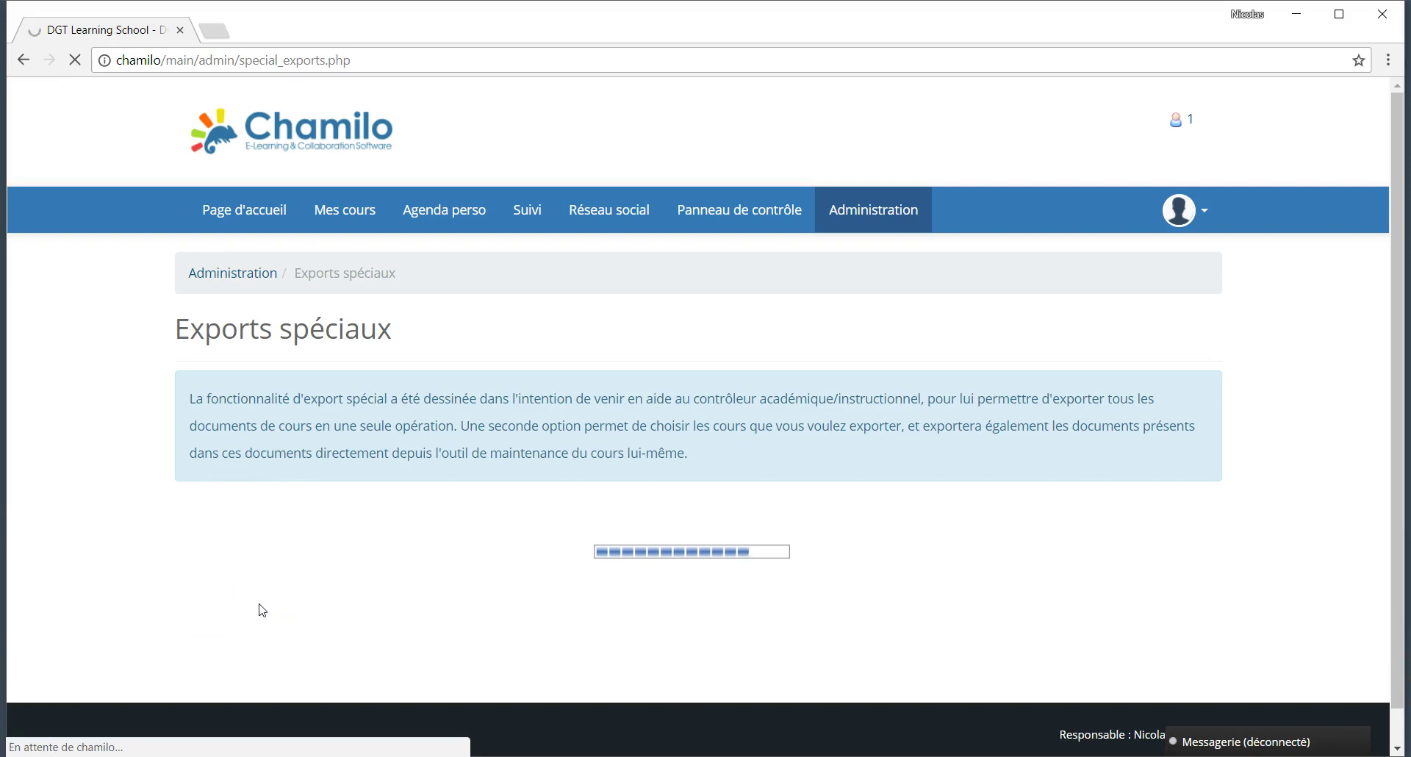
left_click(229, 494)
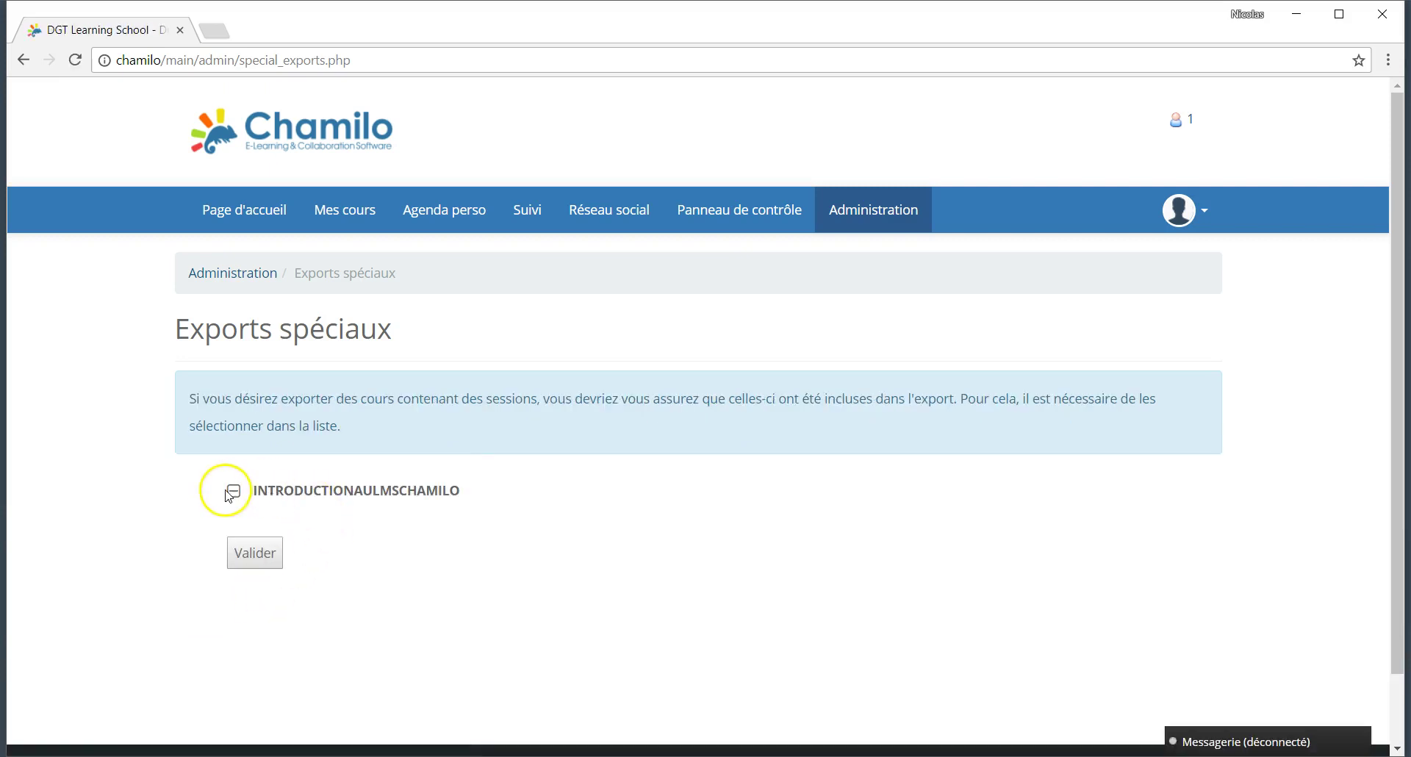
left_click(233, 493)
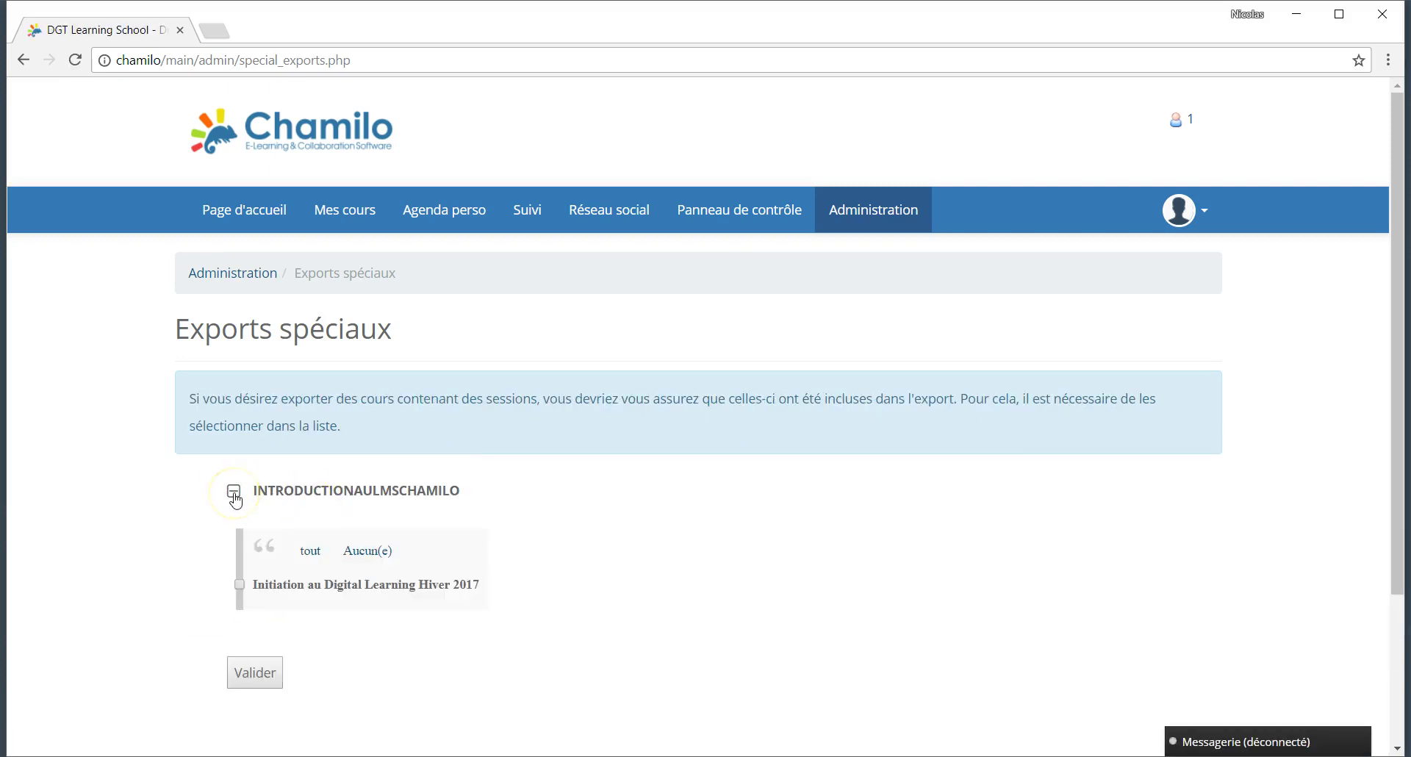
left_click(240, 585)
left_click(332, 586)
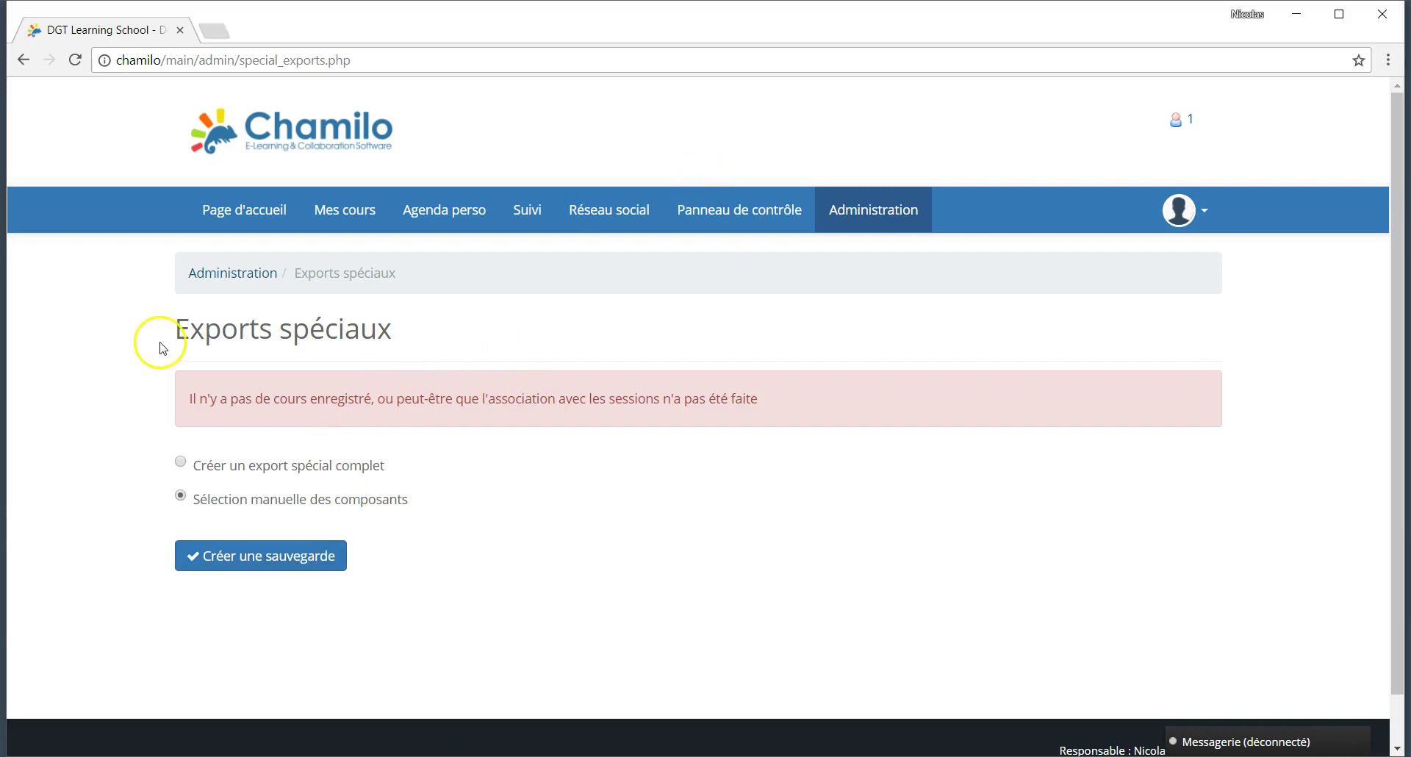
Open the system status and examine the chamilo section, especially the database version and the /install directory entry.
left_click(259, 276)
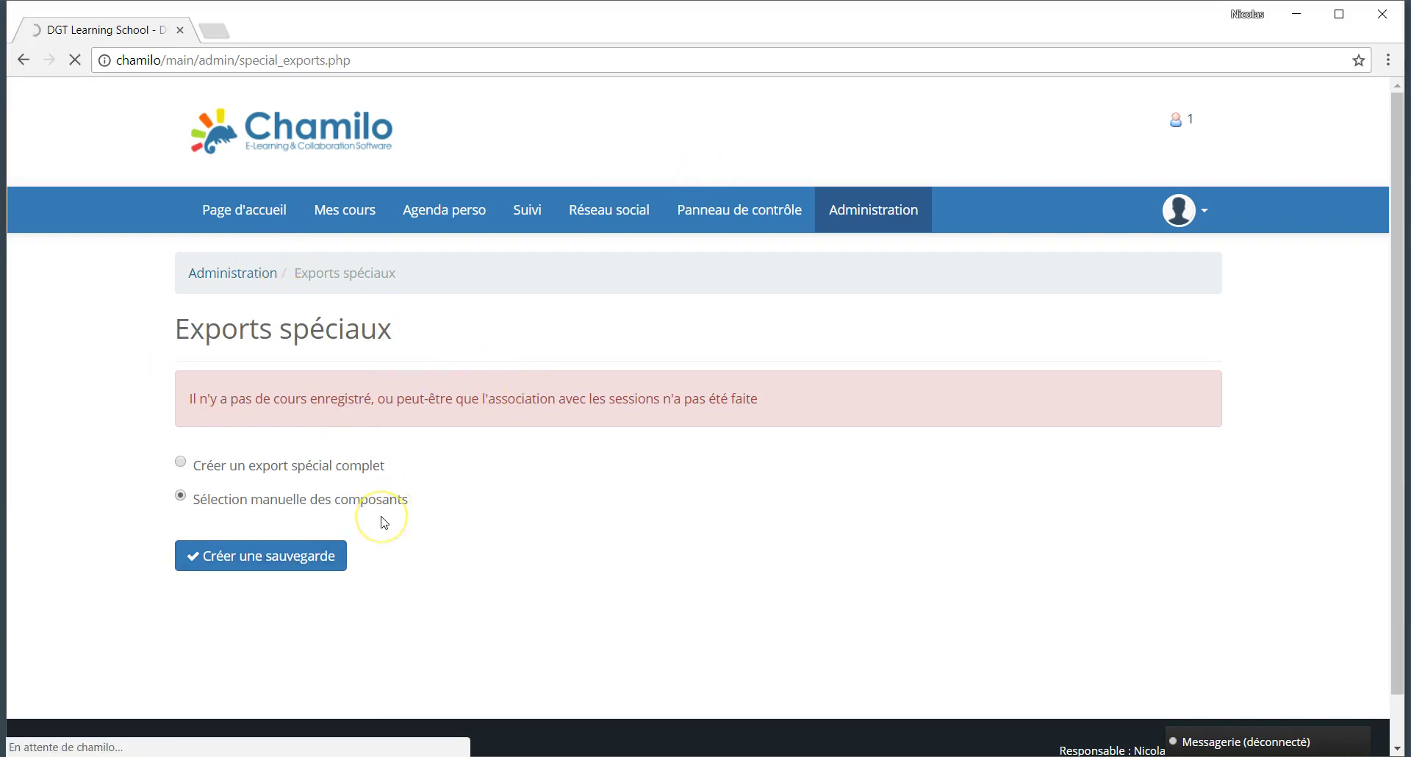
scroll(384, 522, "down", 9)
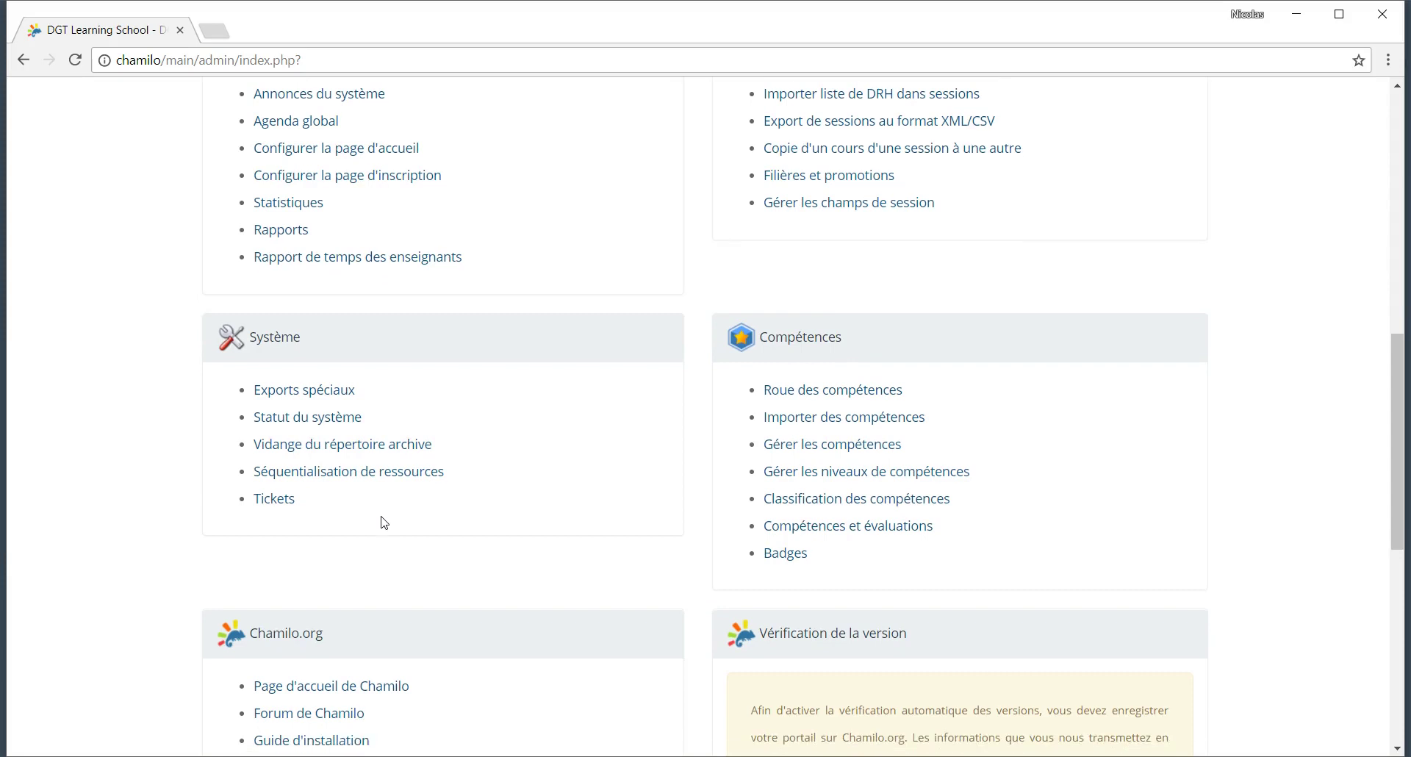
left_click(301, 412)
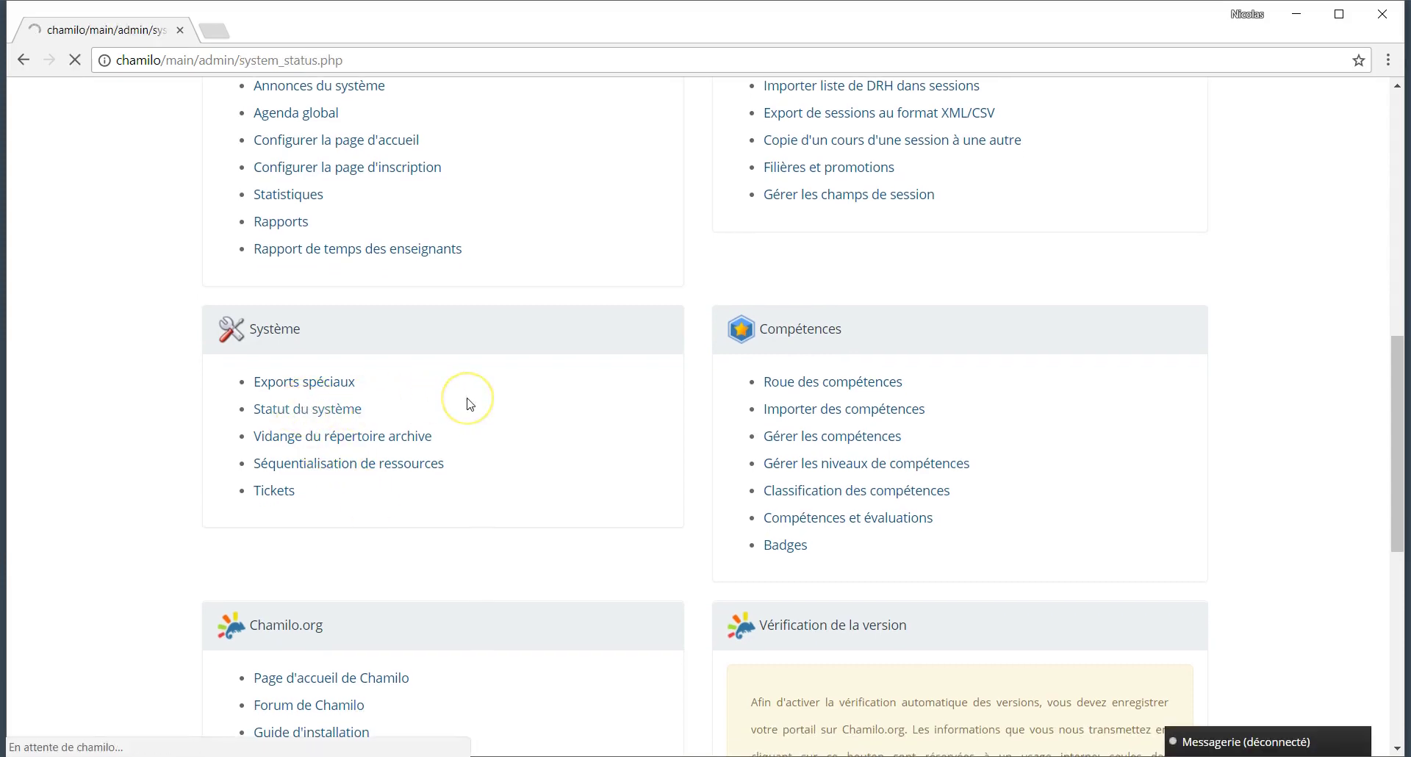
scroll(467, 401, "down", 2)
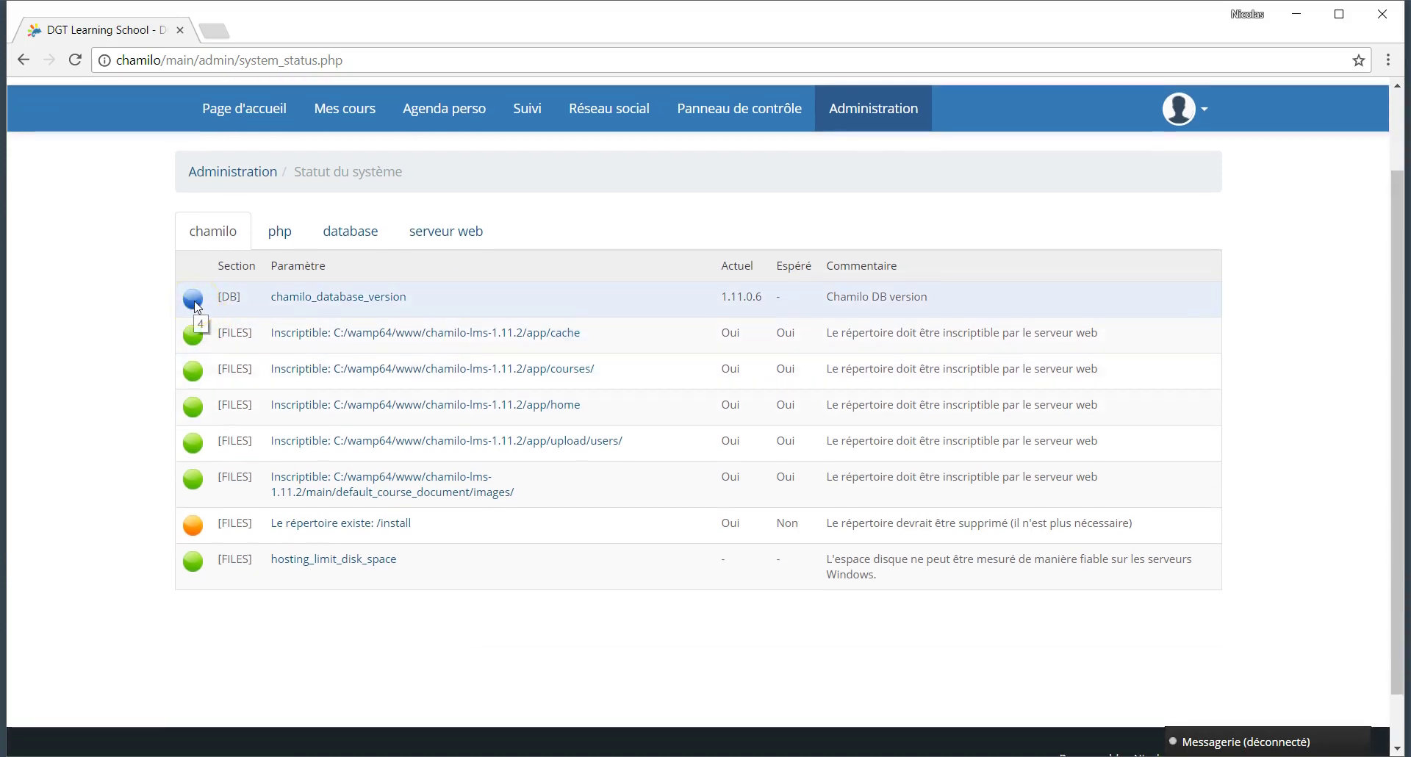
left_click(197, 329)
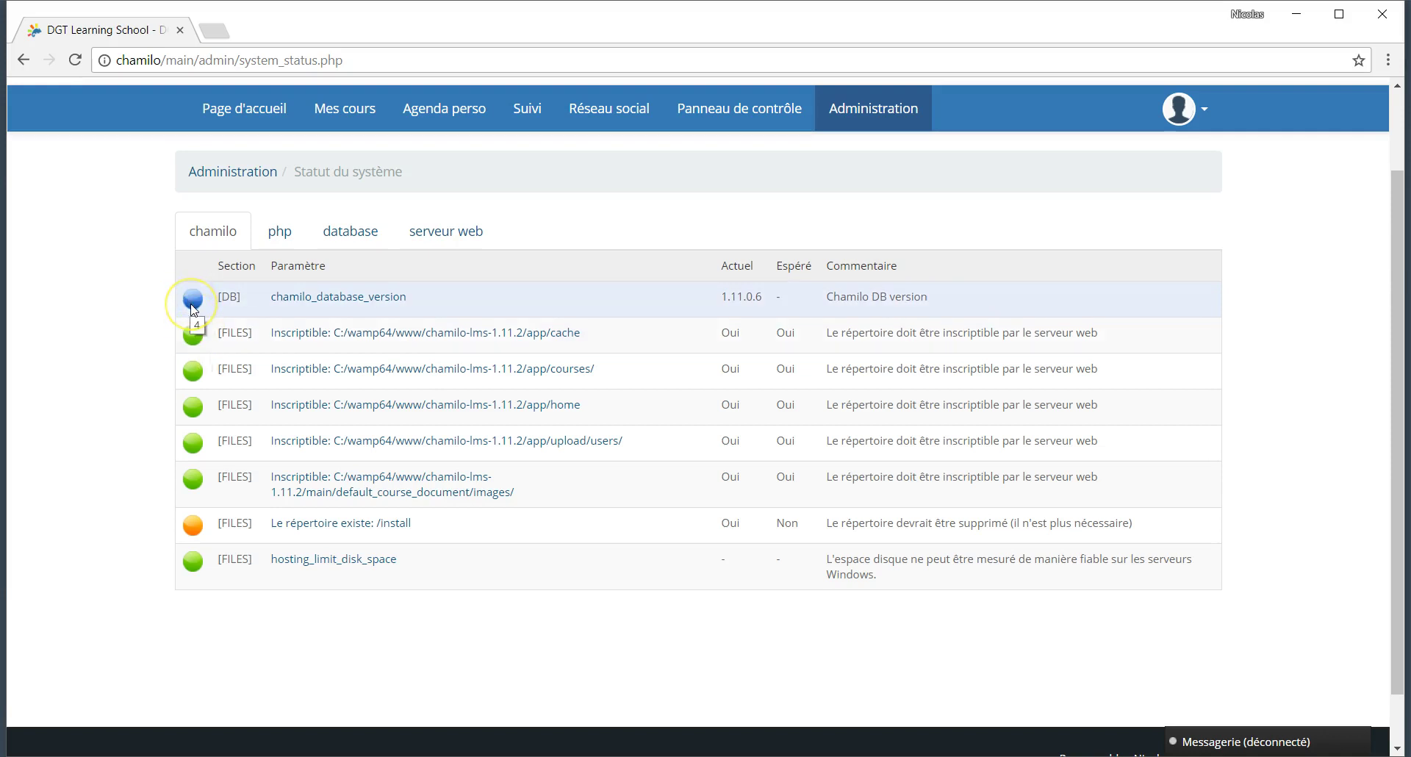
double_click(738, 297)
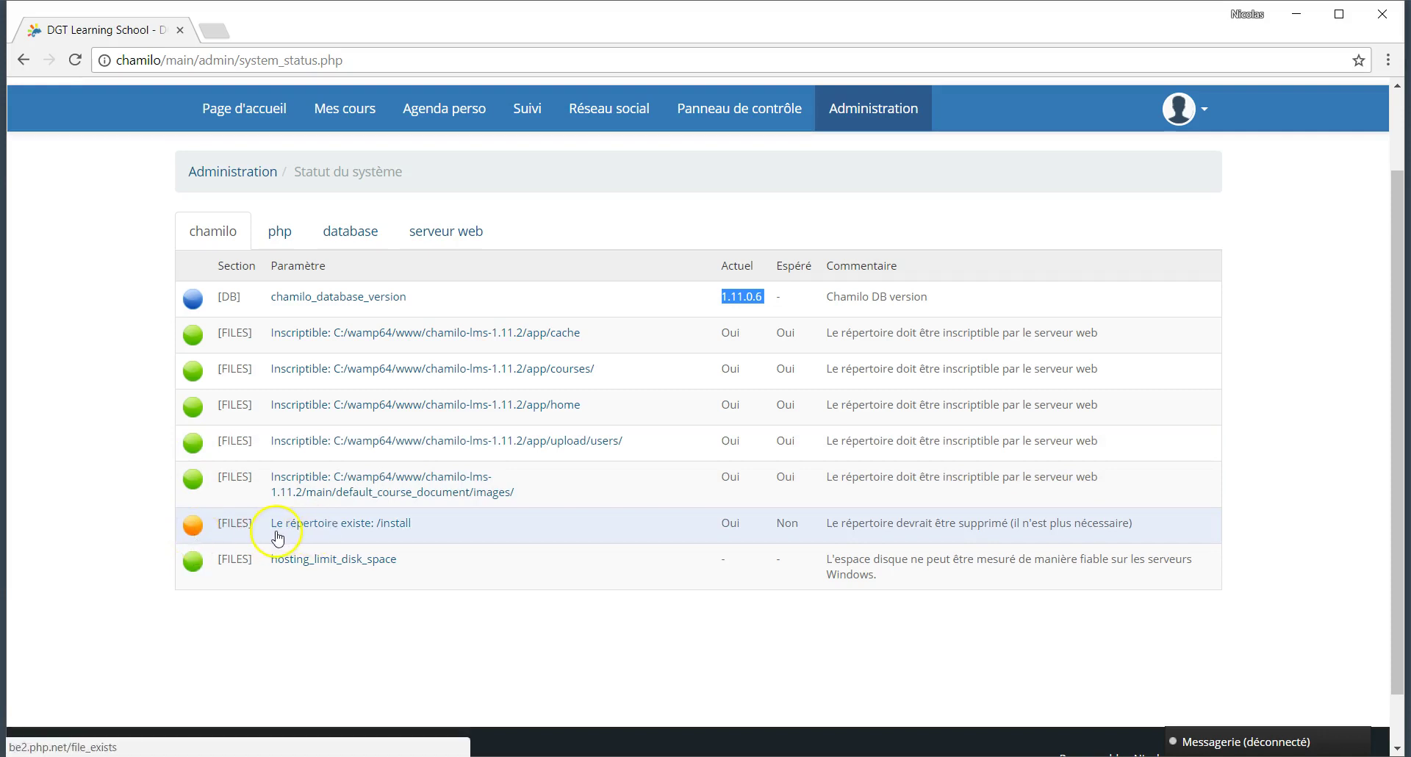
left_click_drag(436, 526, 271, 536)
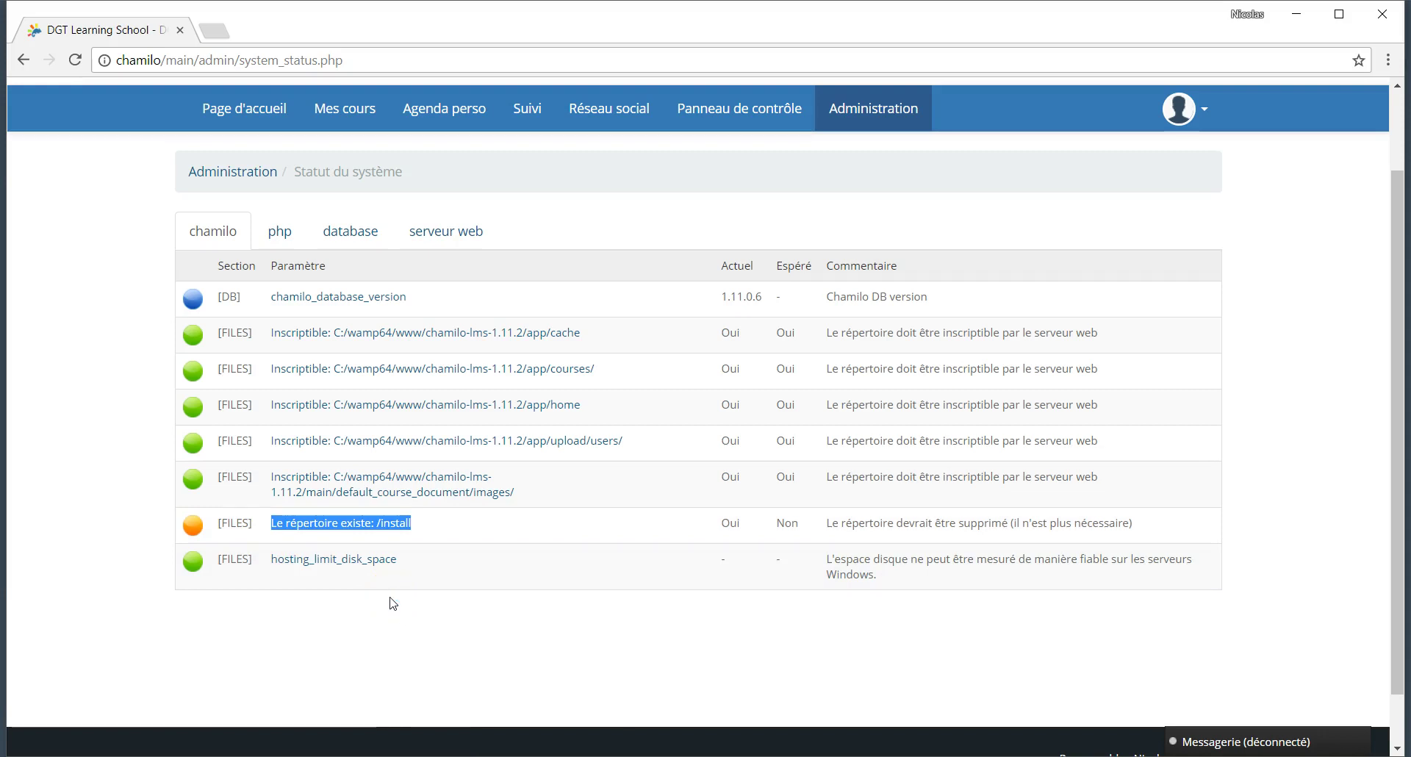
Review the php, database and web server sections of the system status report.
left_click(279, 233)
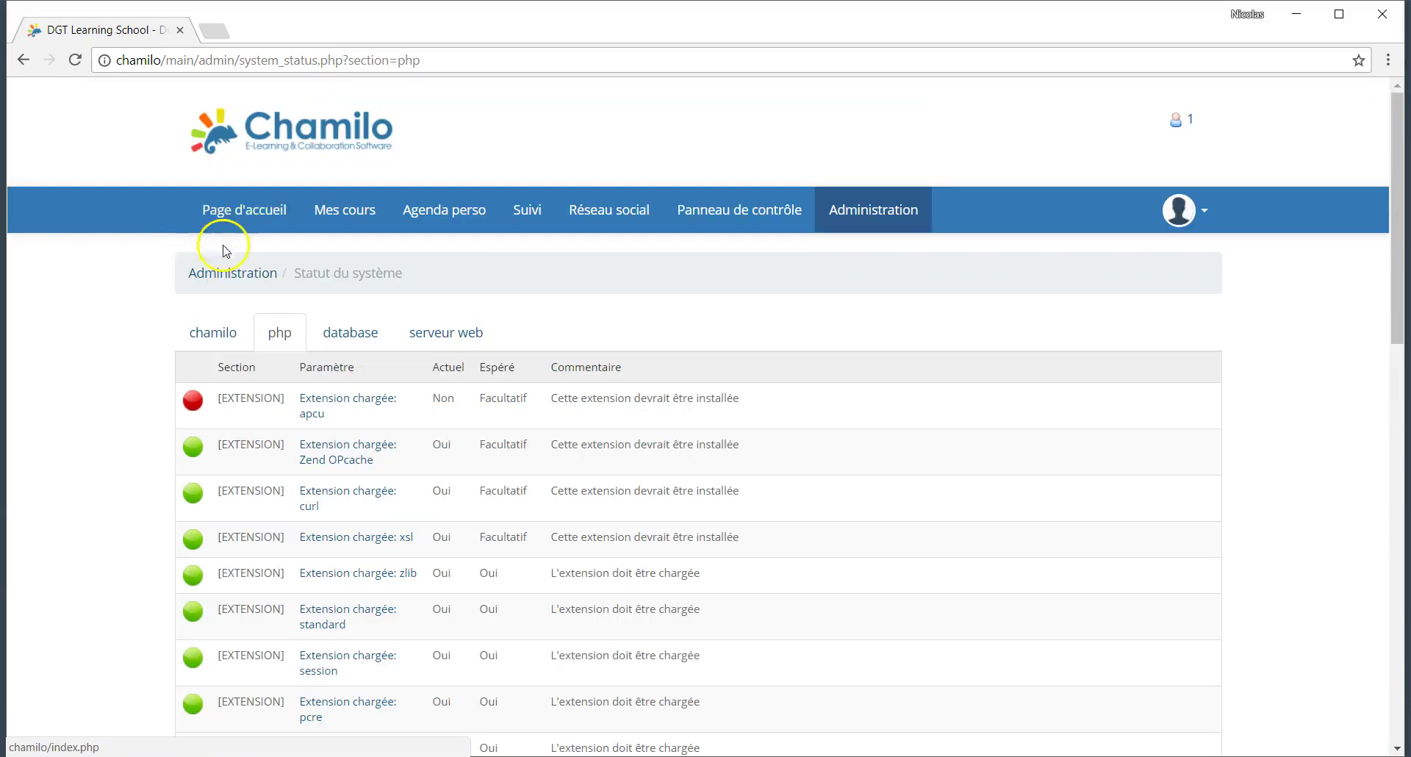
scroll(225, 336, "down", 1)
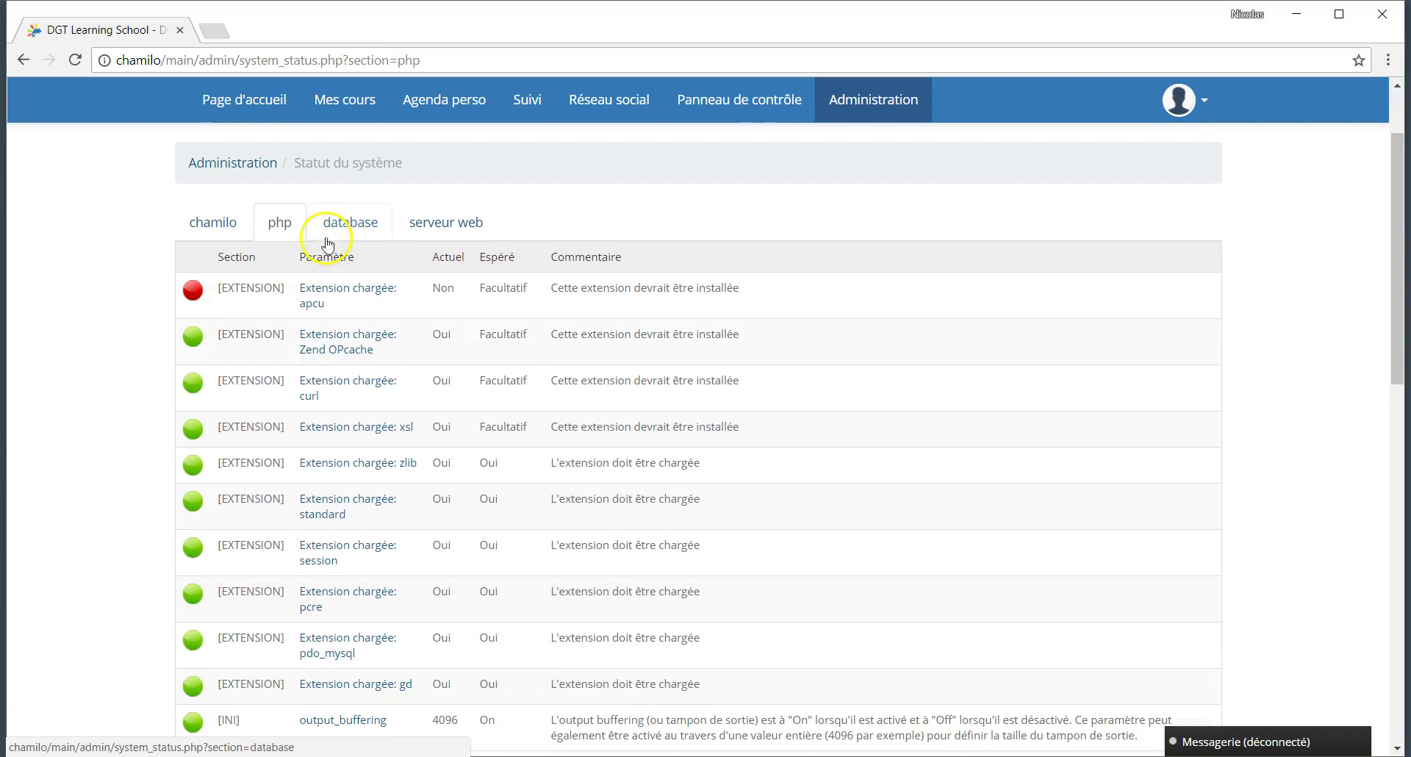
left_click(336, 234)
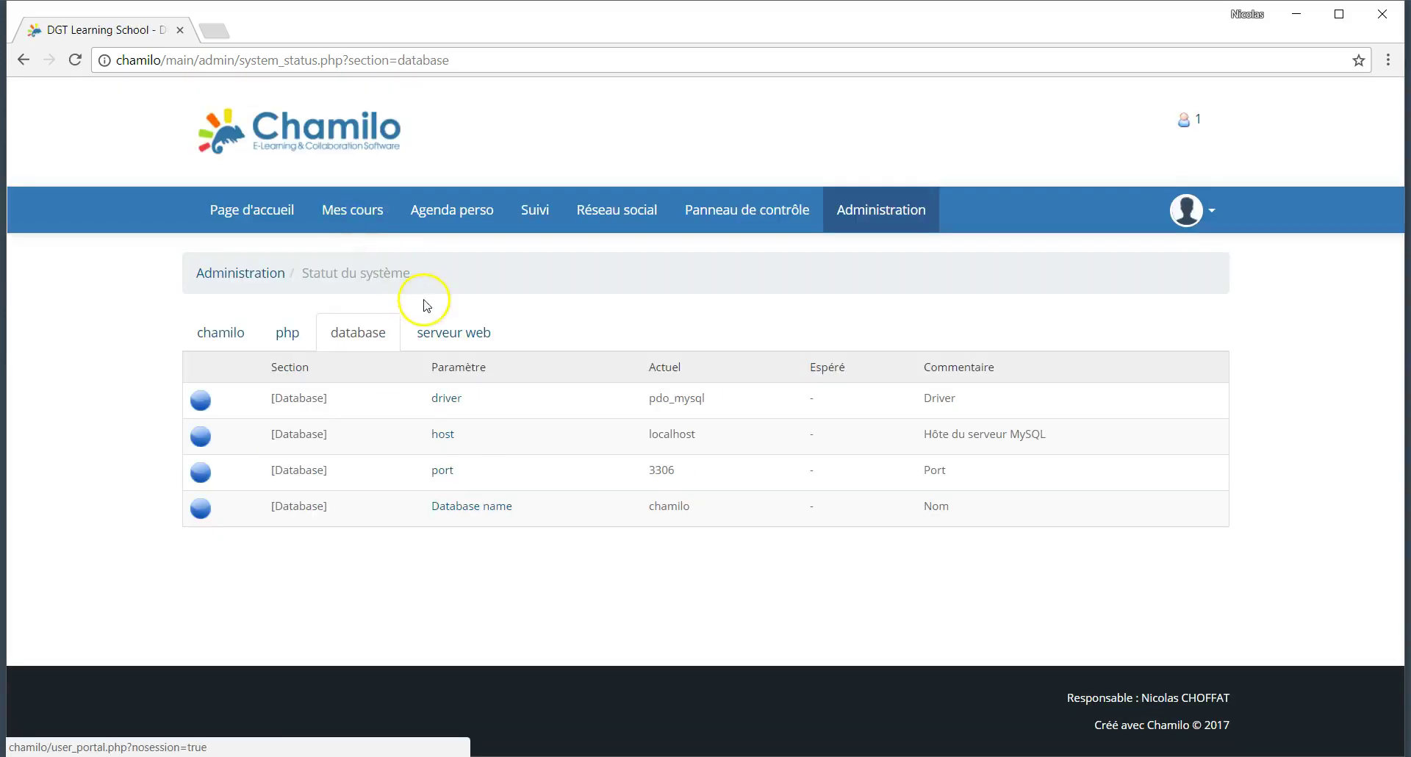
left_click(441, 339)
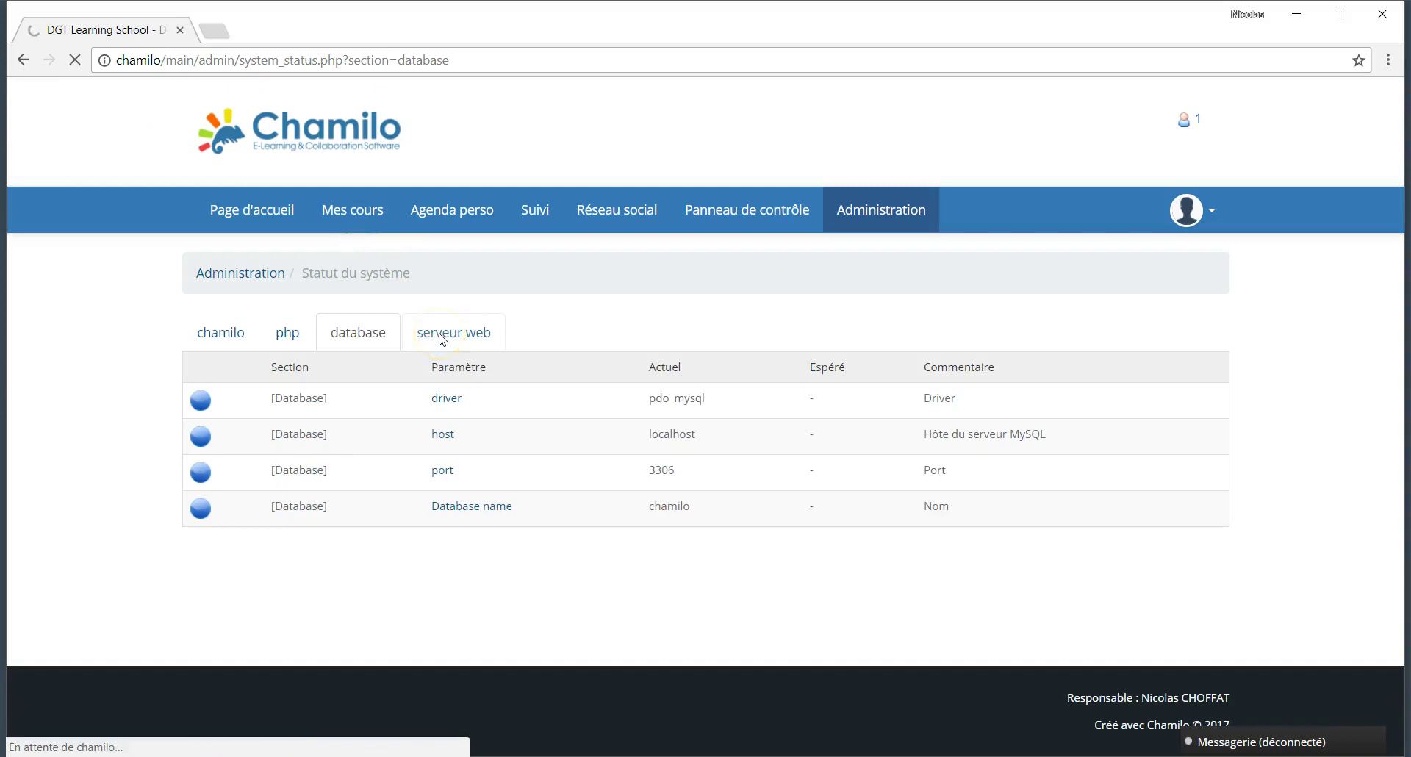
left_click(428, 456)
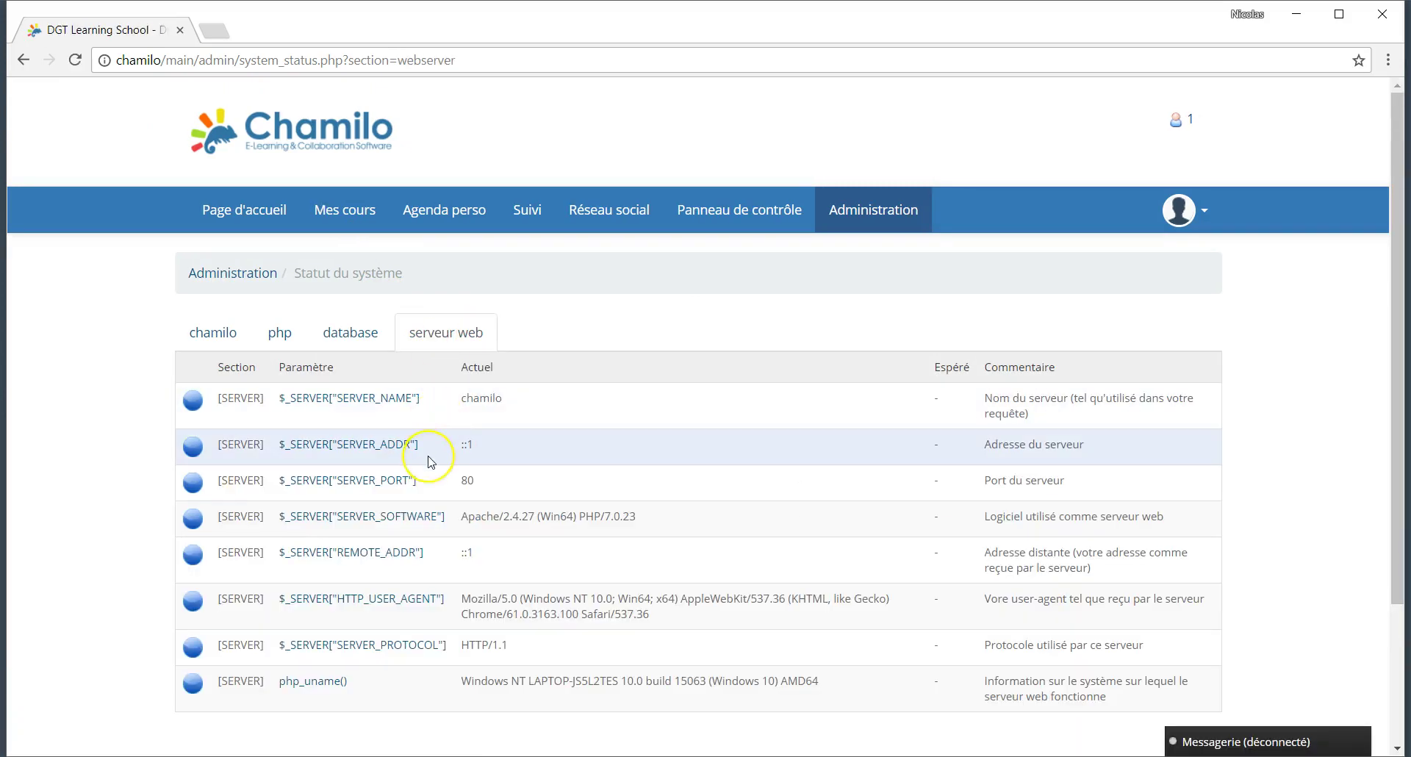
scroll(430, 461, "down", 3)
scroll(432, 458, "up", 3)
left_click(662, 300)
left_click(272, 303)
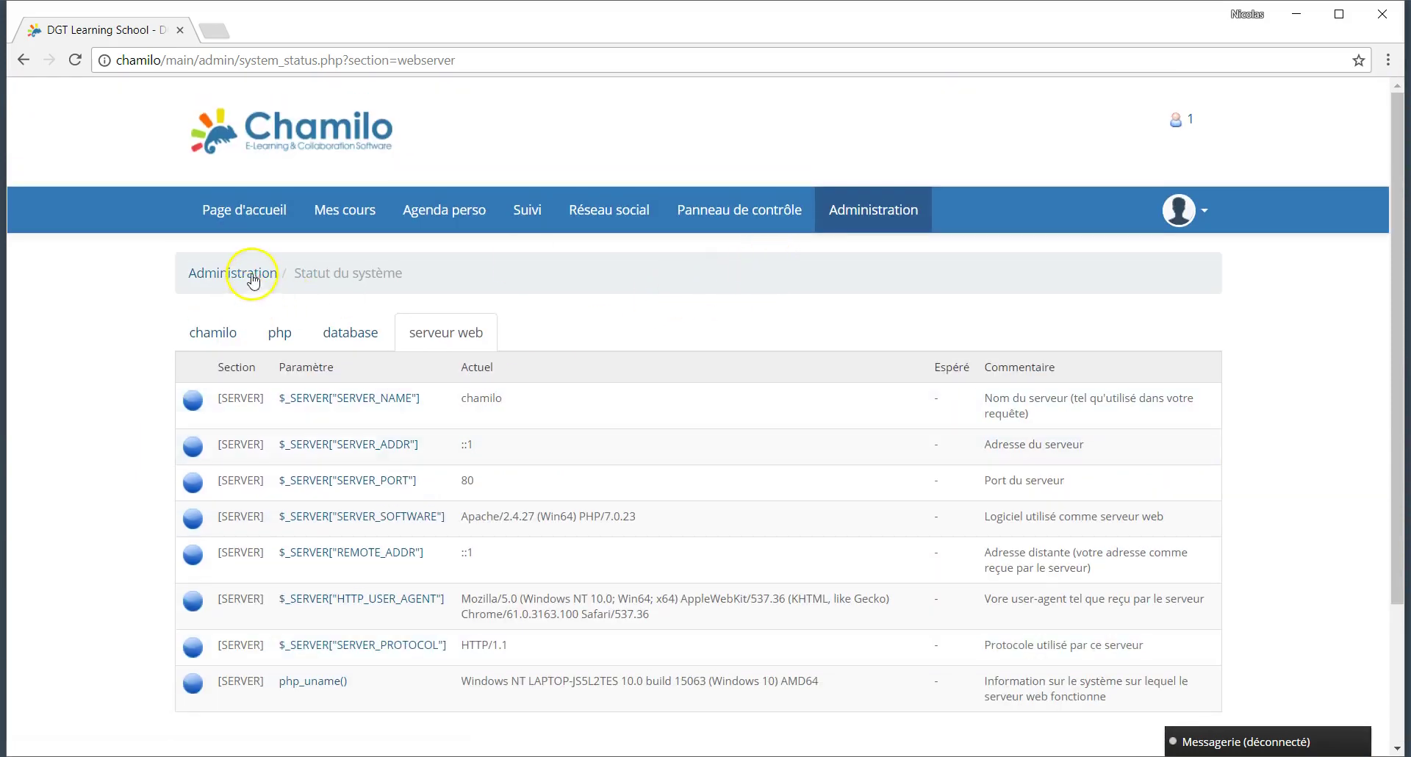
Return to the administration page, review the Système options and open the Tickets tool.
left_click(252, 278)
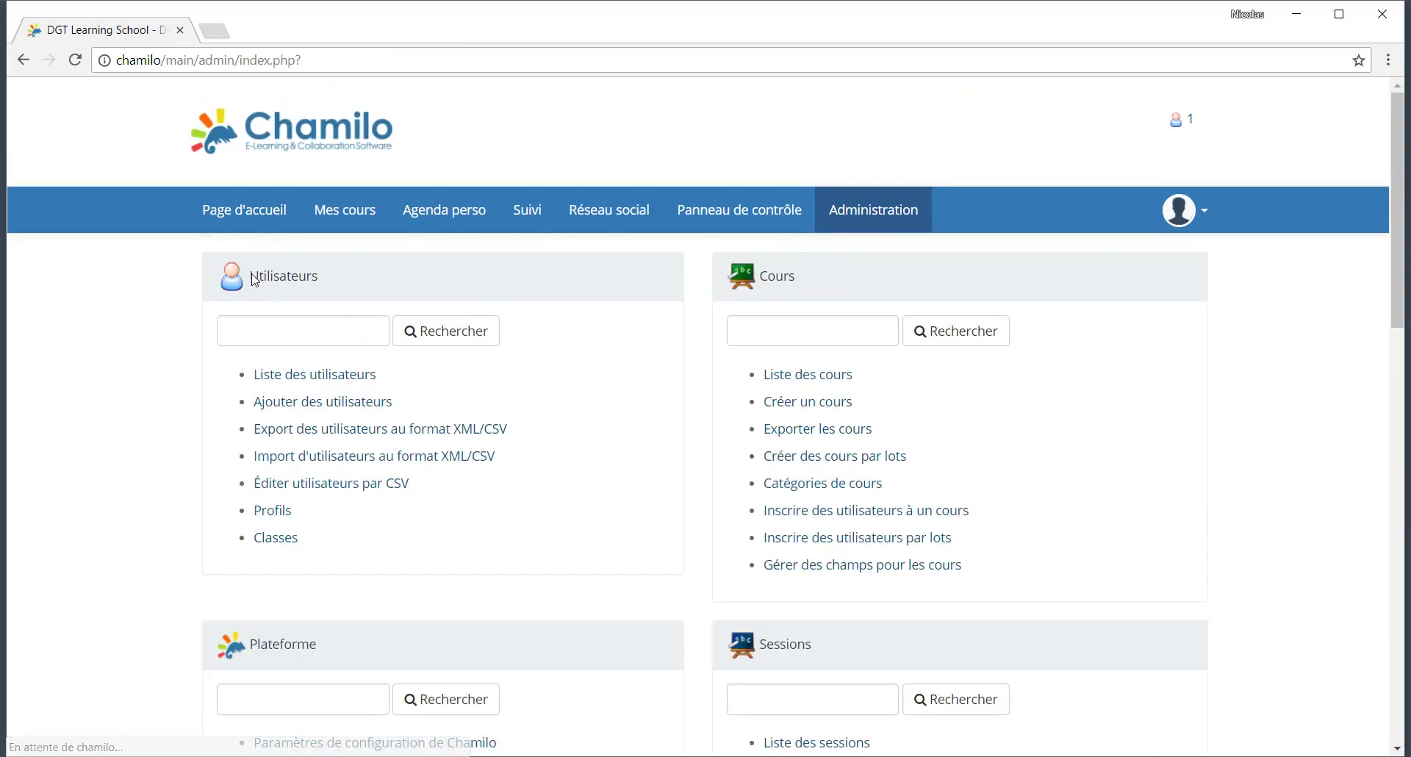
scroll(294, 271, "down", 13)
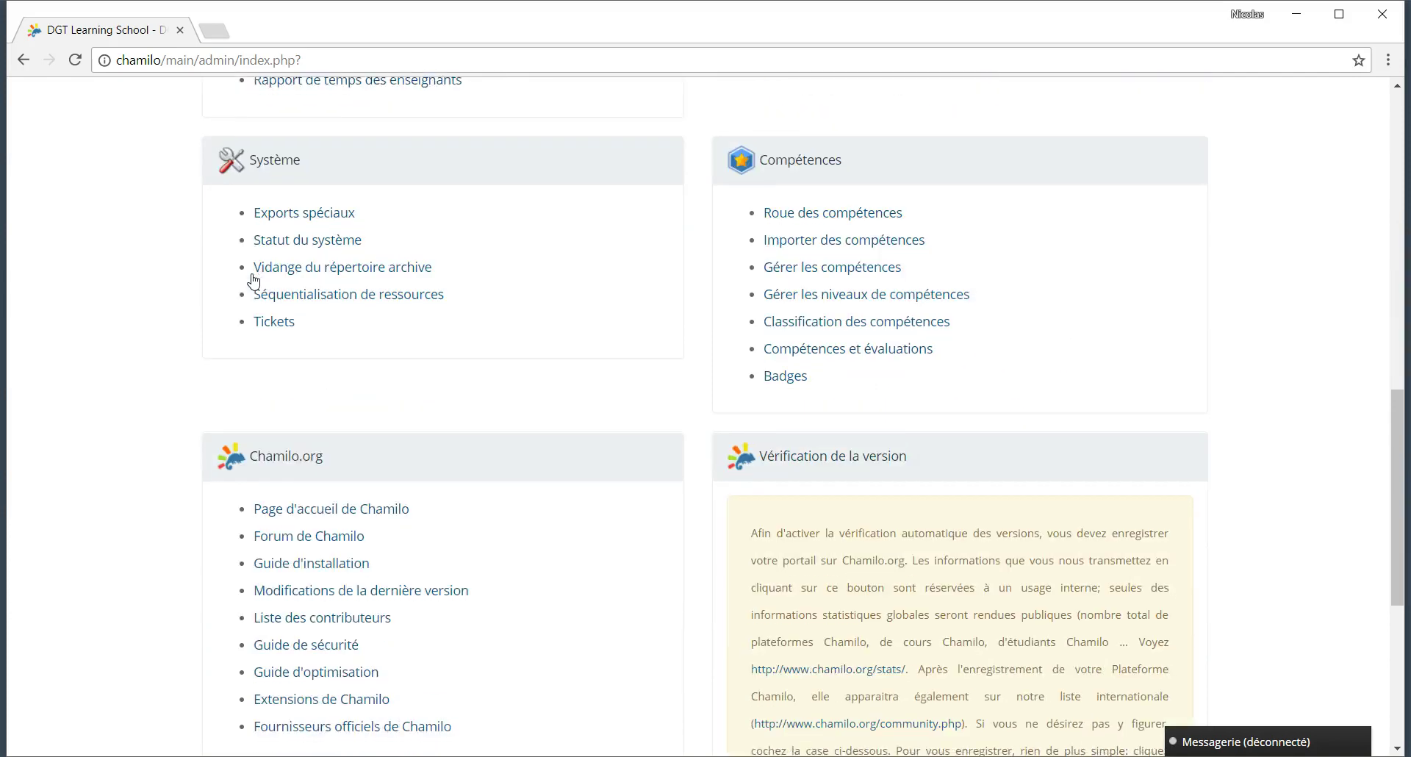
left_click(328, 237)
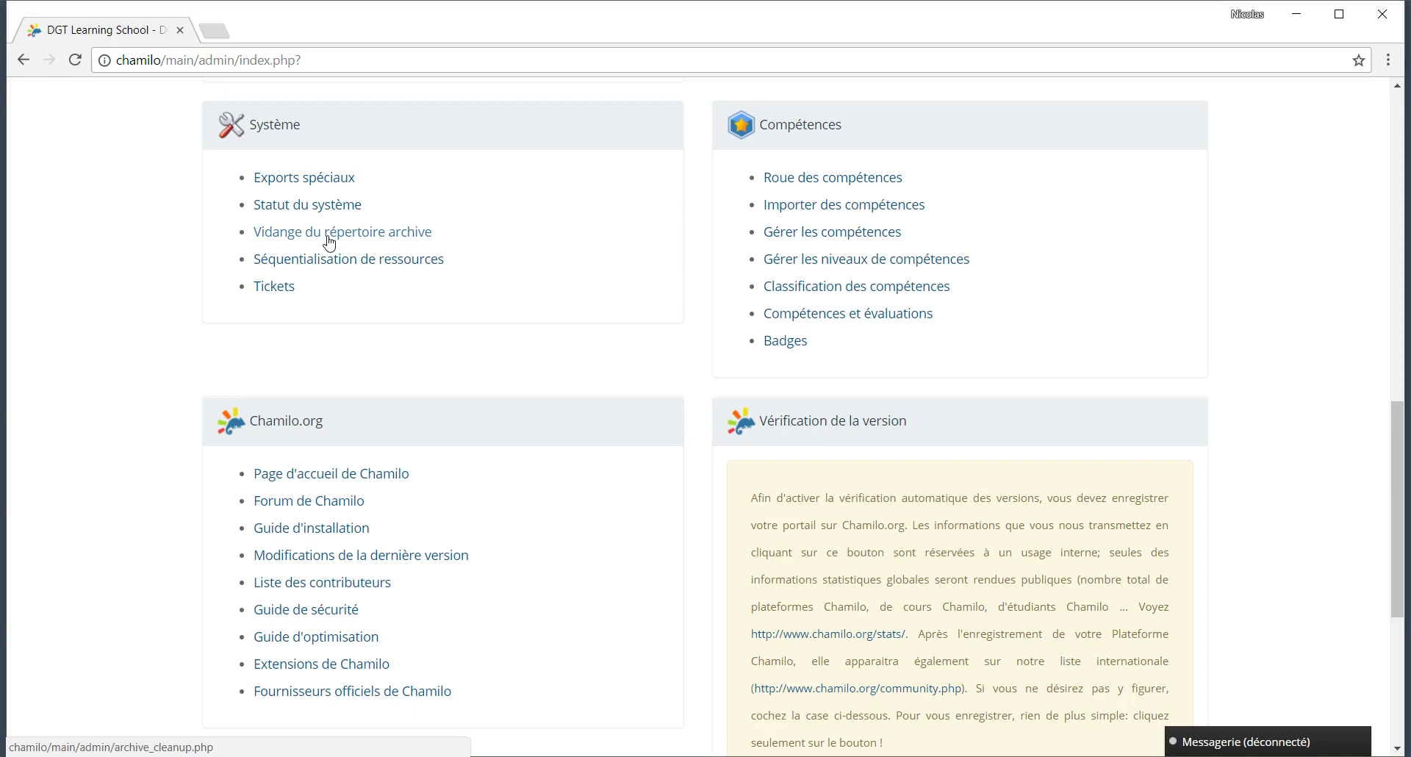
left_click(305, 264)
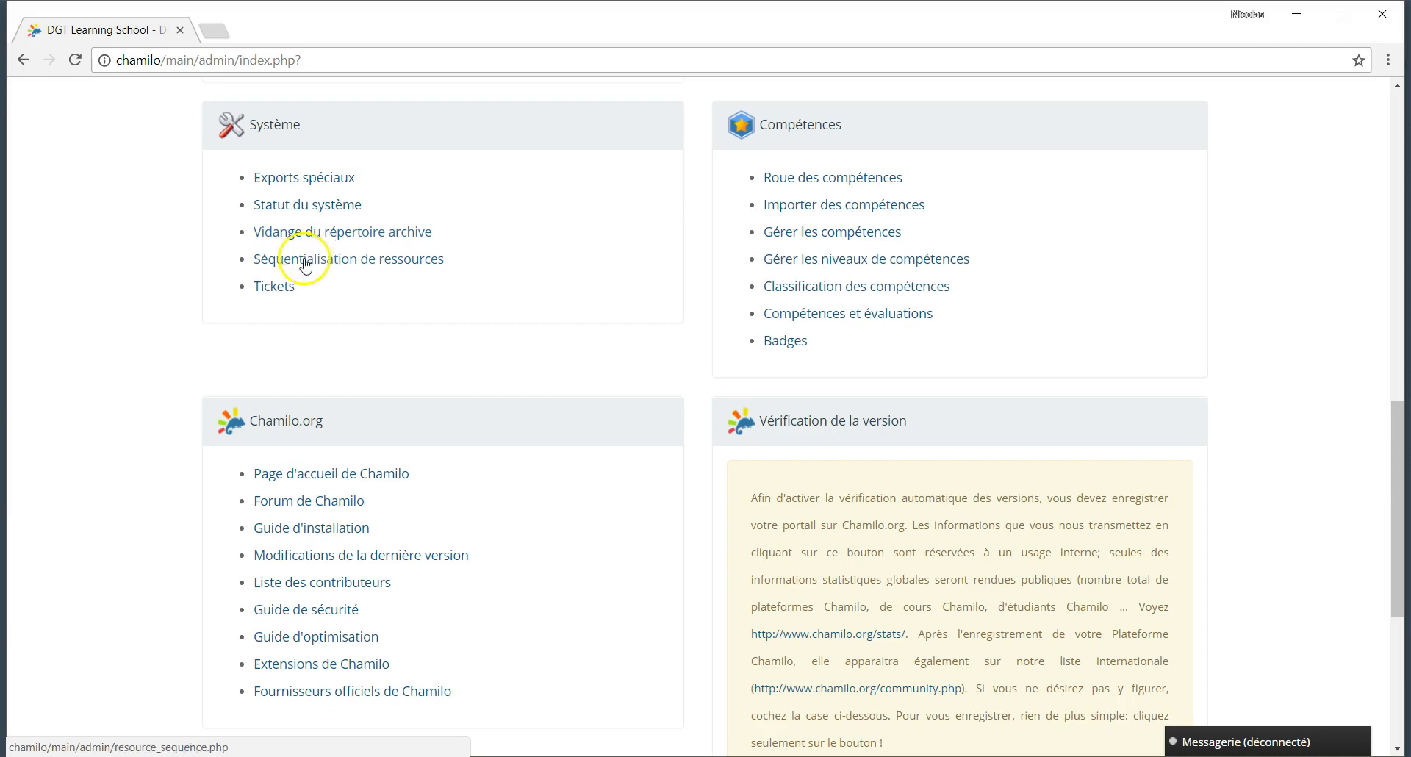
left_click(278, 287)
left_click(280, 290)
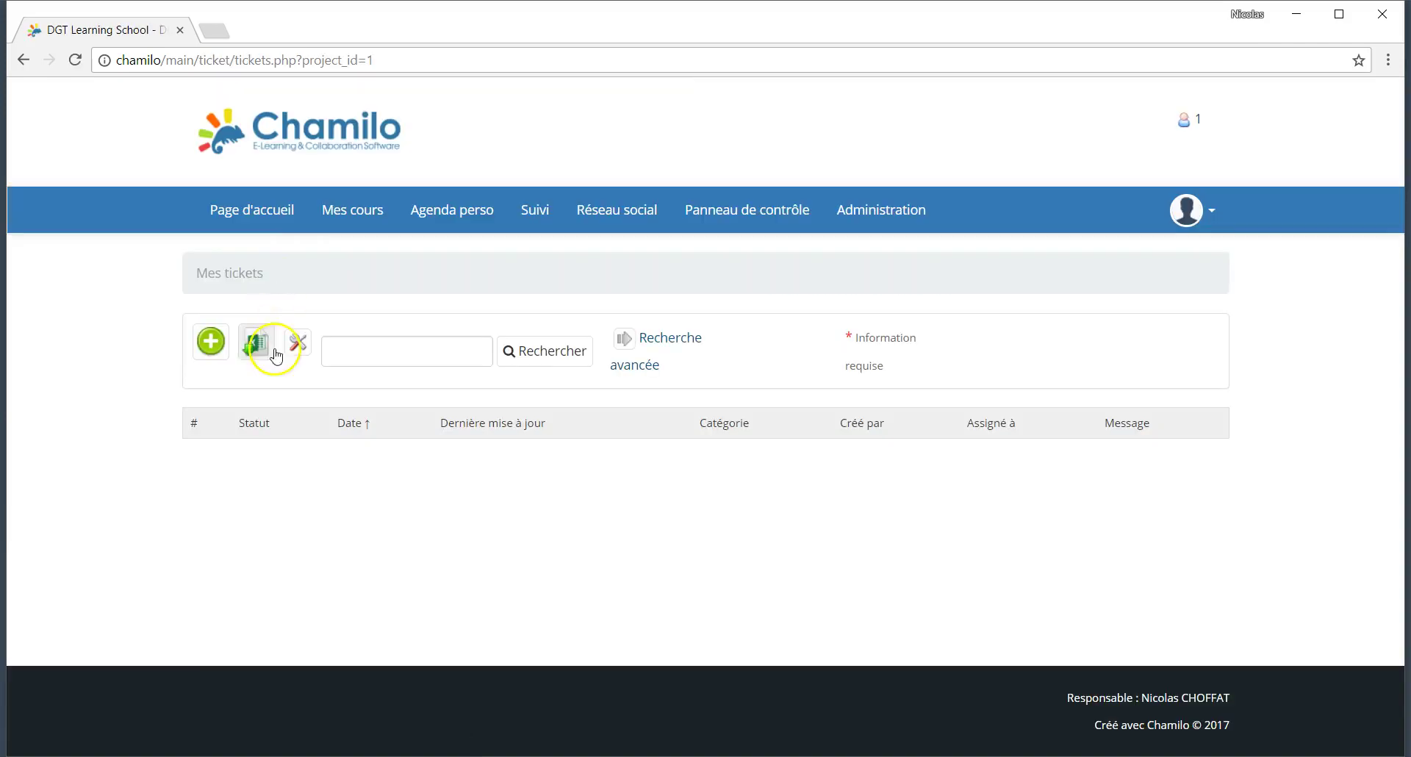
Open the new ticket form, examine its fields and return to the ticket list without submitting.
left_click(211, 340)
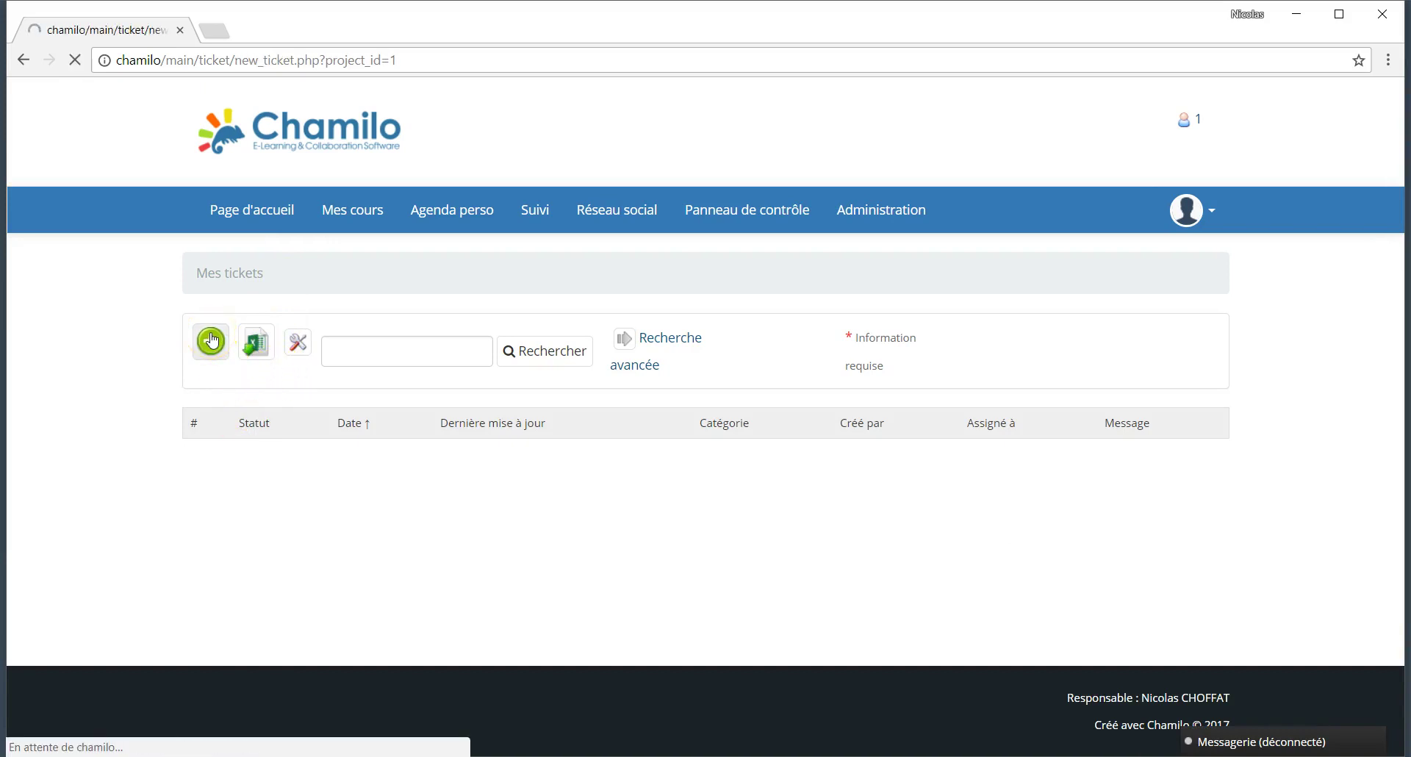
left_click(318, 516)
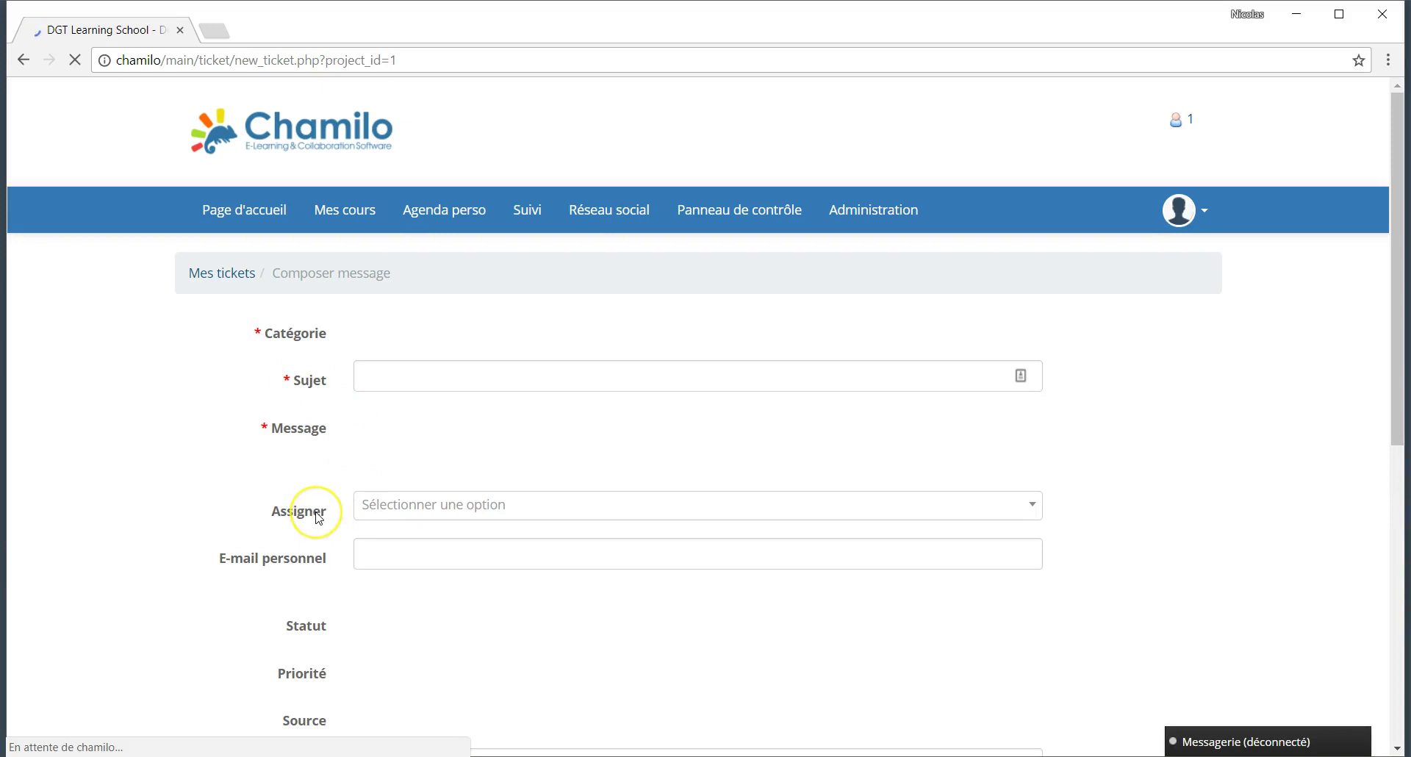
scroll(318, 516, "down", 5)
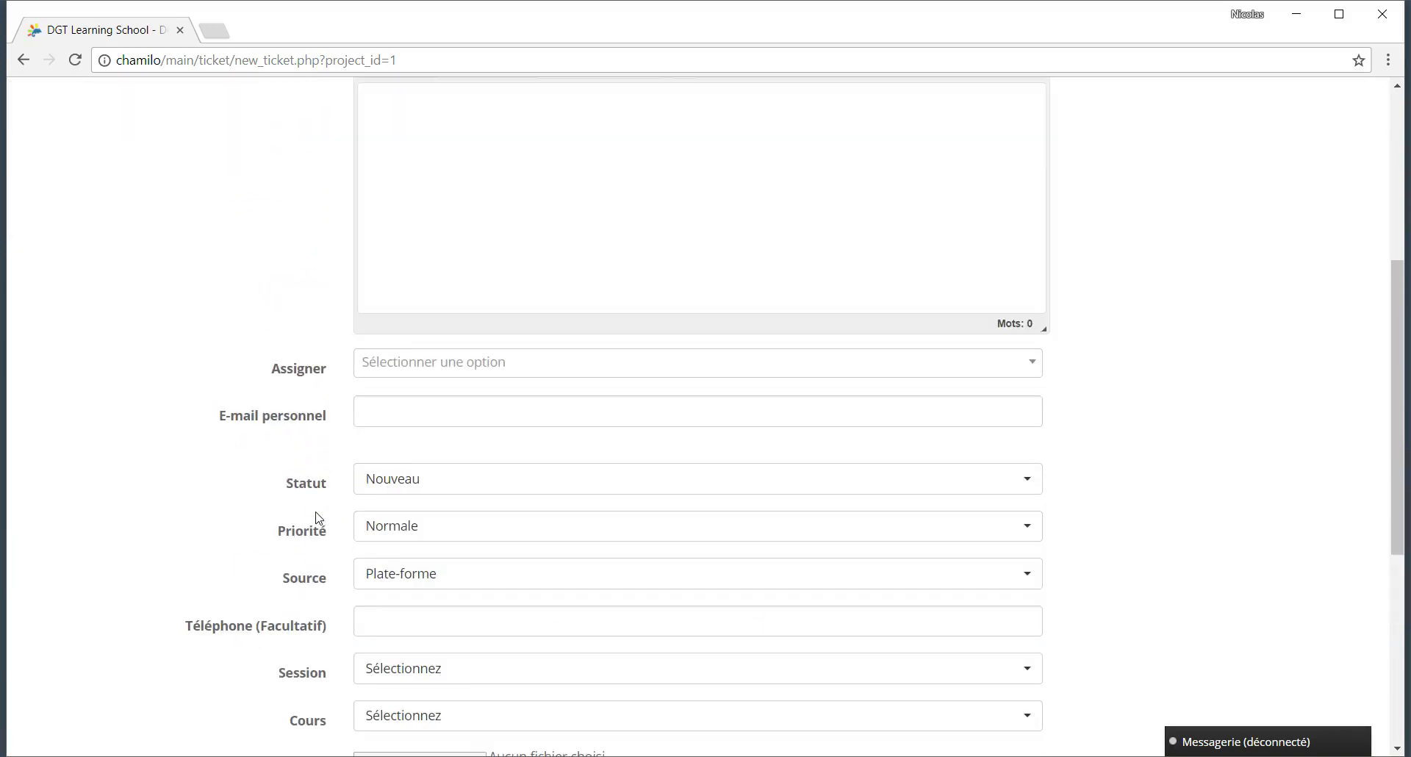
scroll(319, 516, "up", 5)
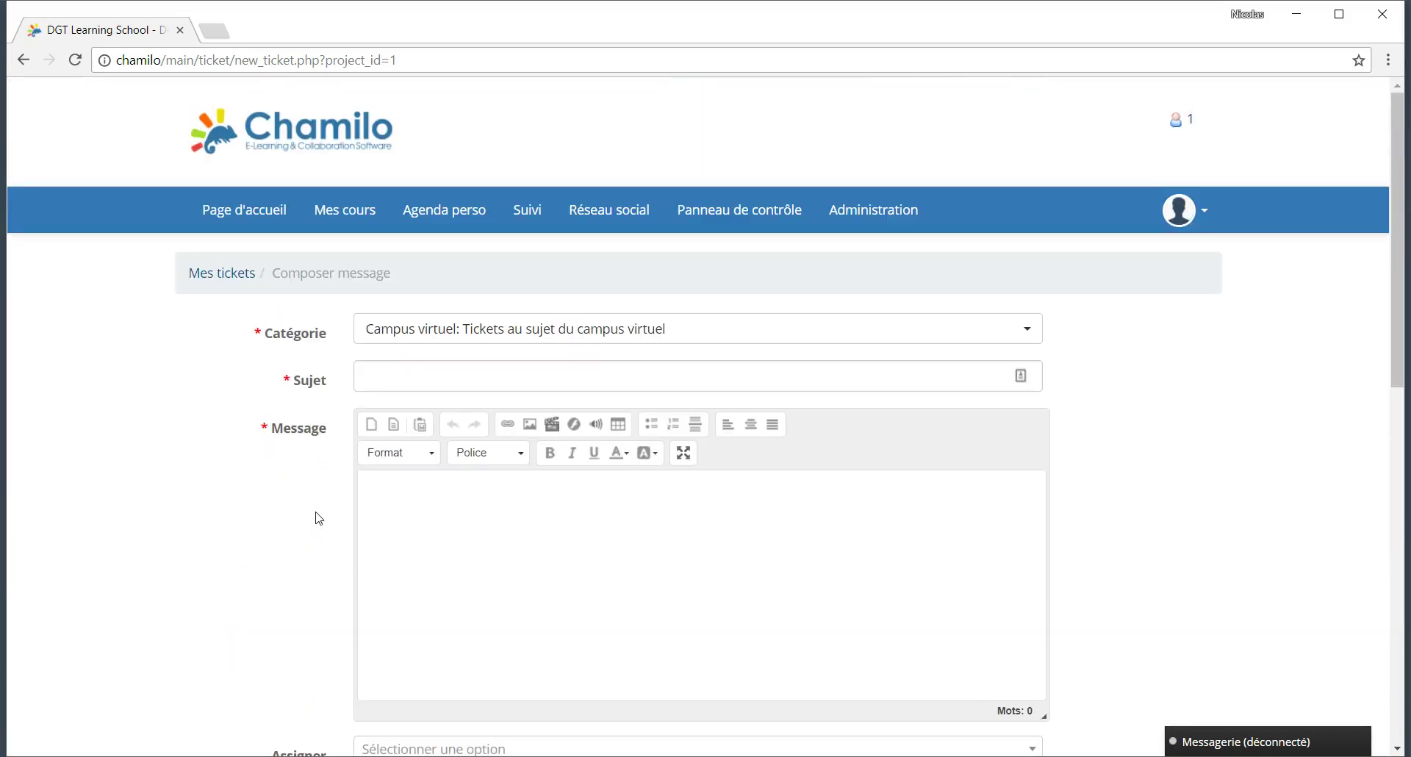
left_click(236, 278)
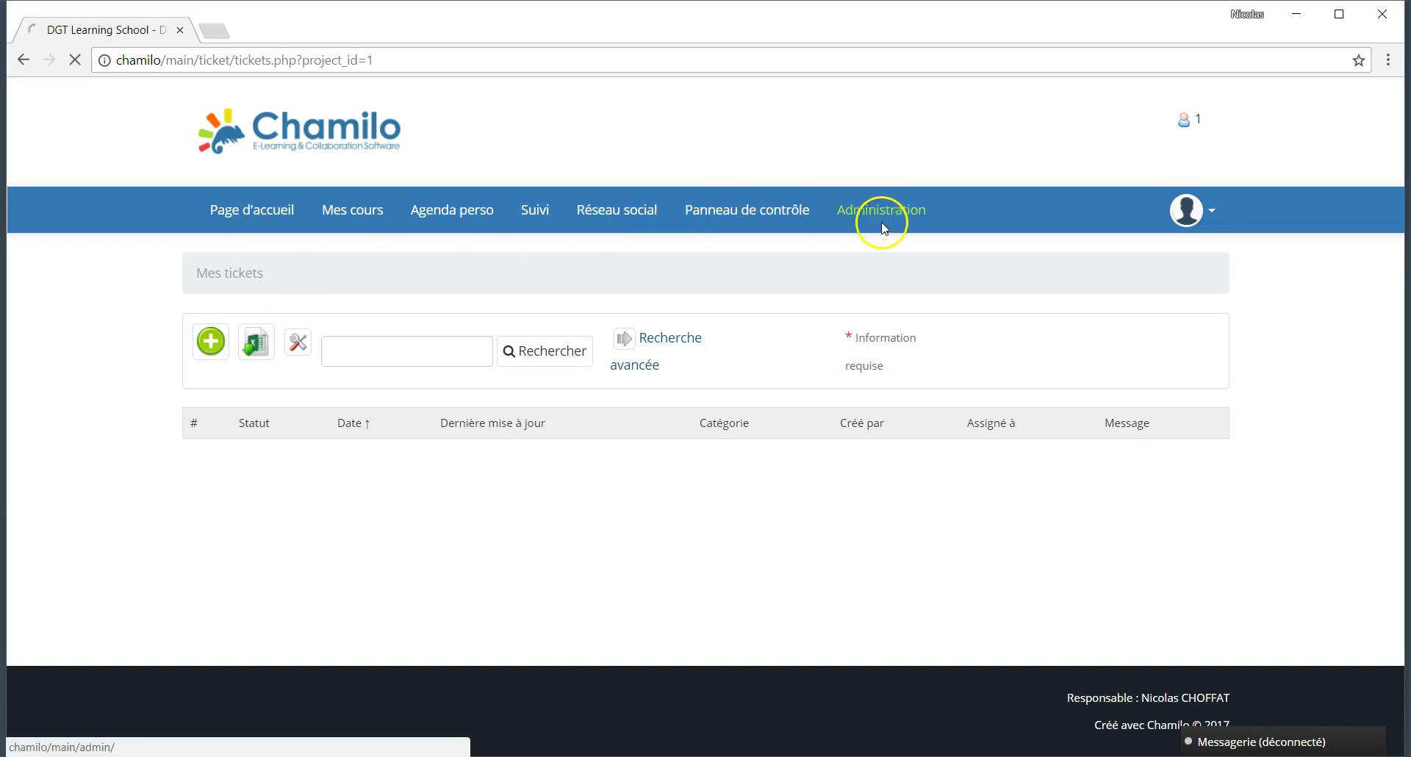
Open Séquentialisation de ressources from the Système section of the administration page and review its sequence form.
scroll(471, 423, "down", 7)
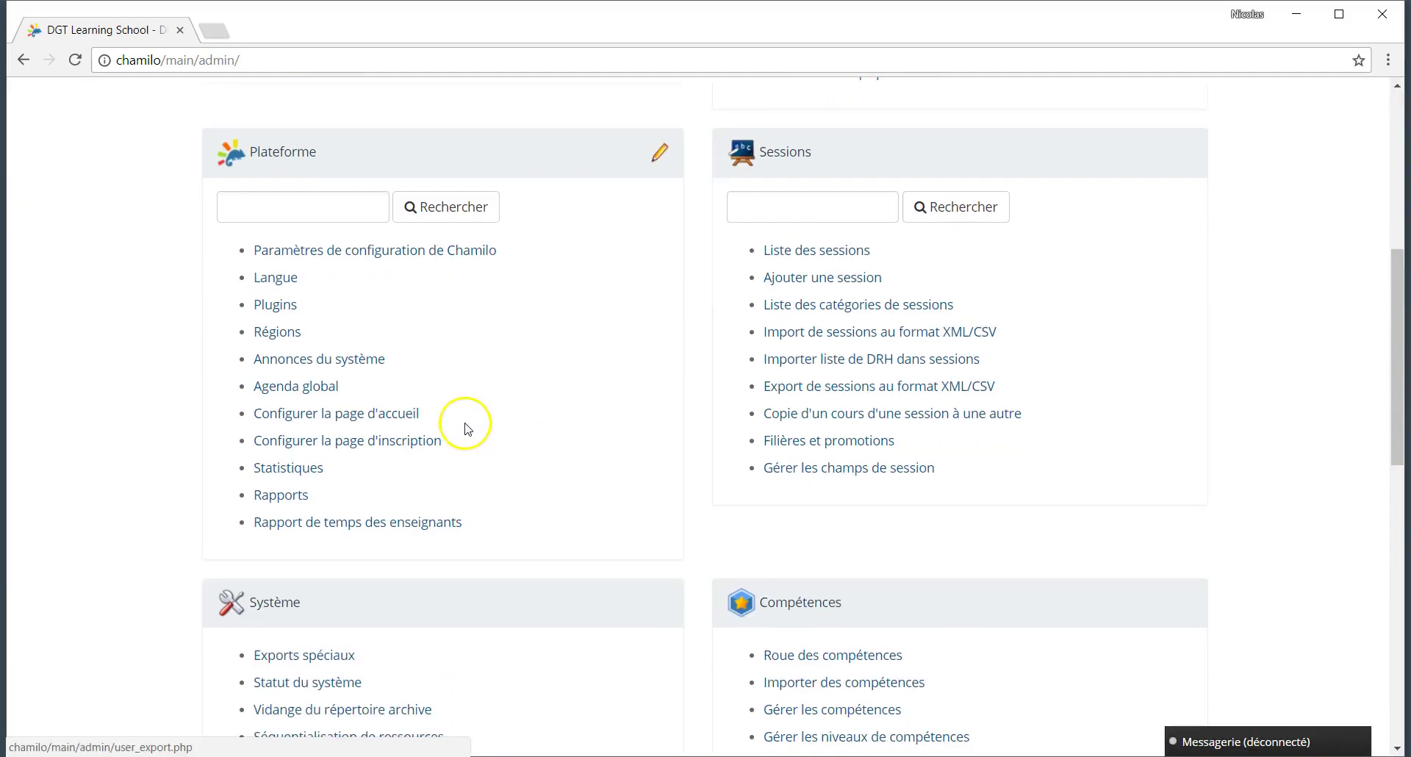
scroll(467, 429, "down", 5)
left_click(343, 350)
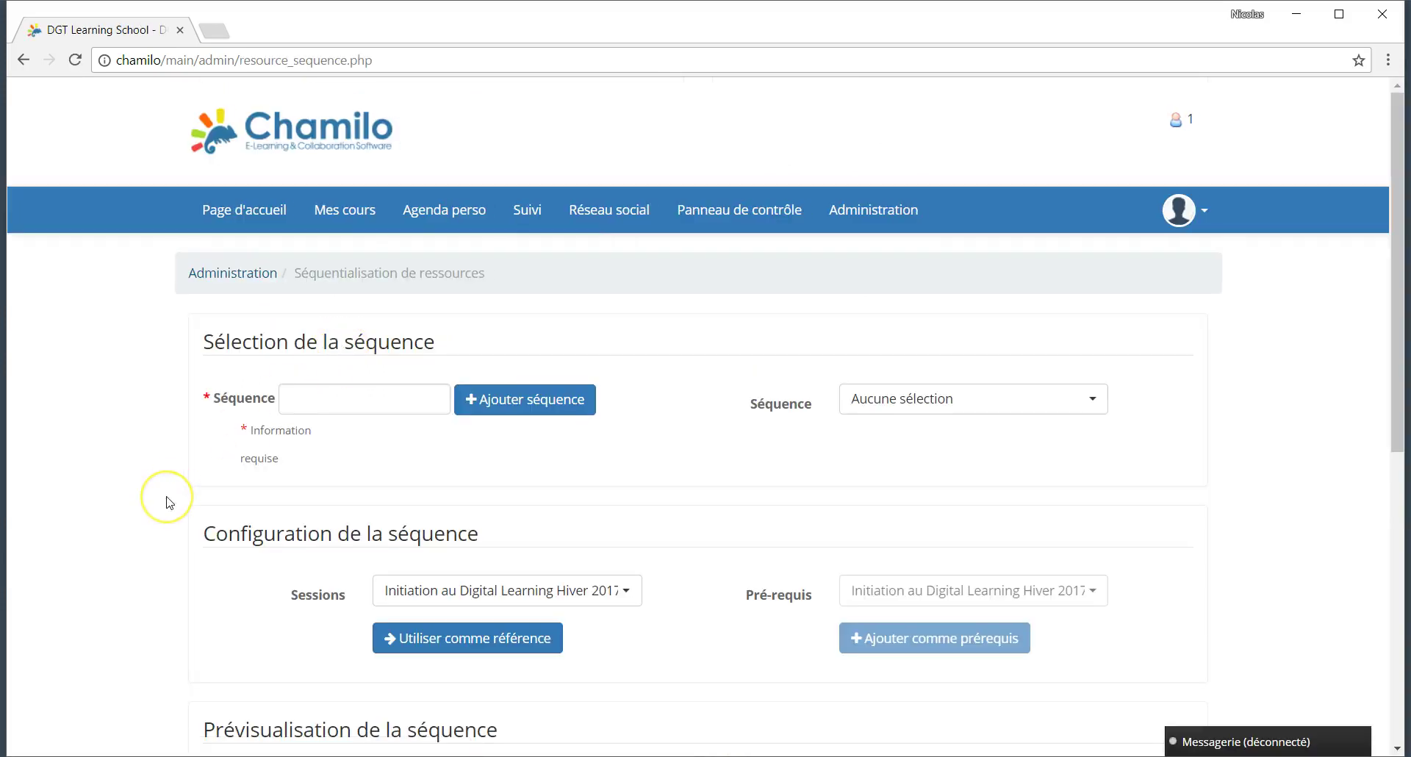
scroll(168, 502, "down", 2)
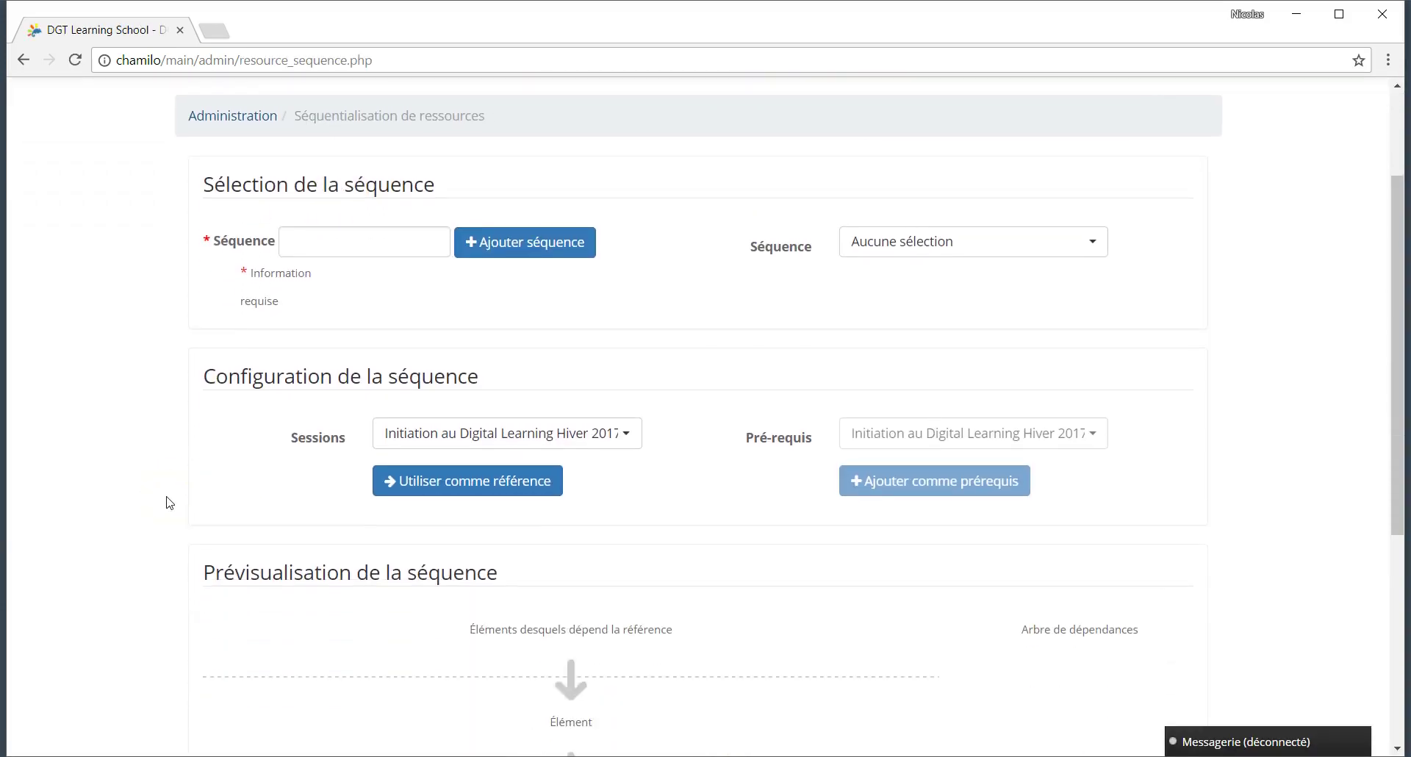
scroll(167, 502, "down", 1)
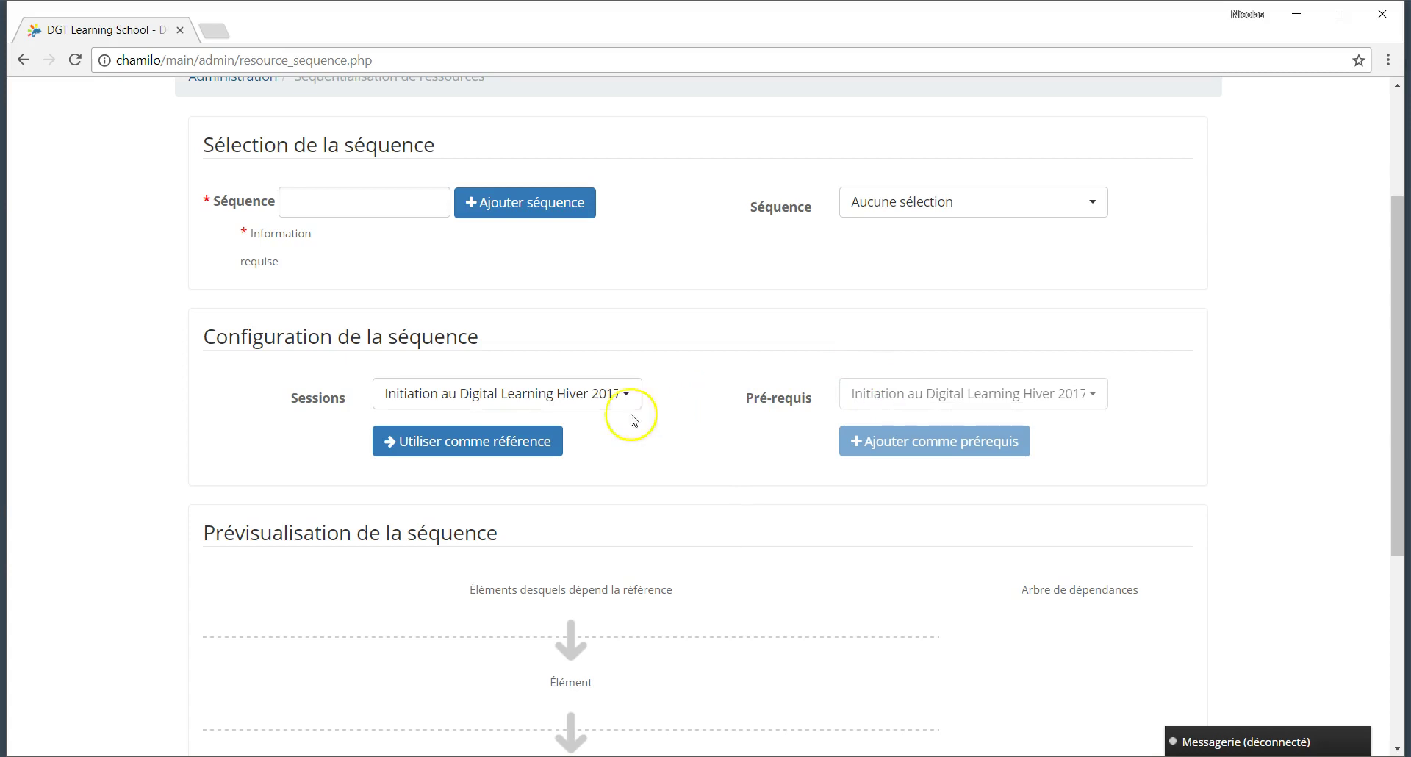
Add a new sequence named Bureautique and check the list of selectable sequences.
left_click(380, 214)
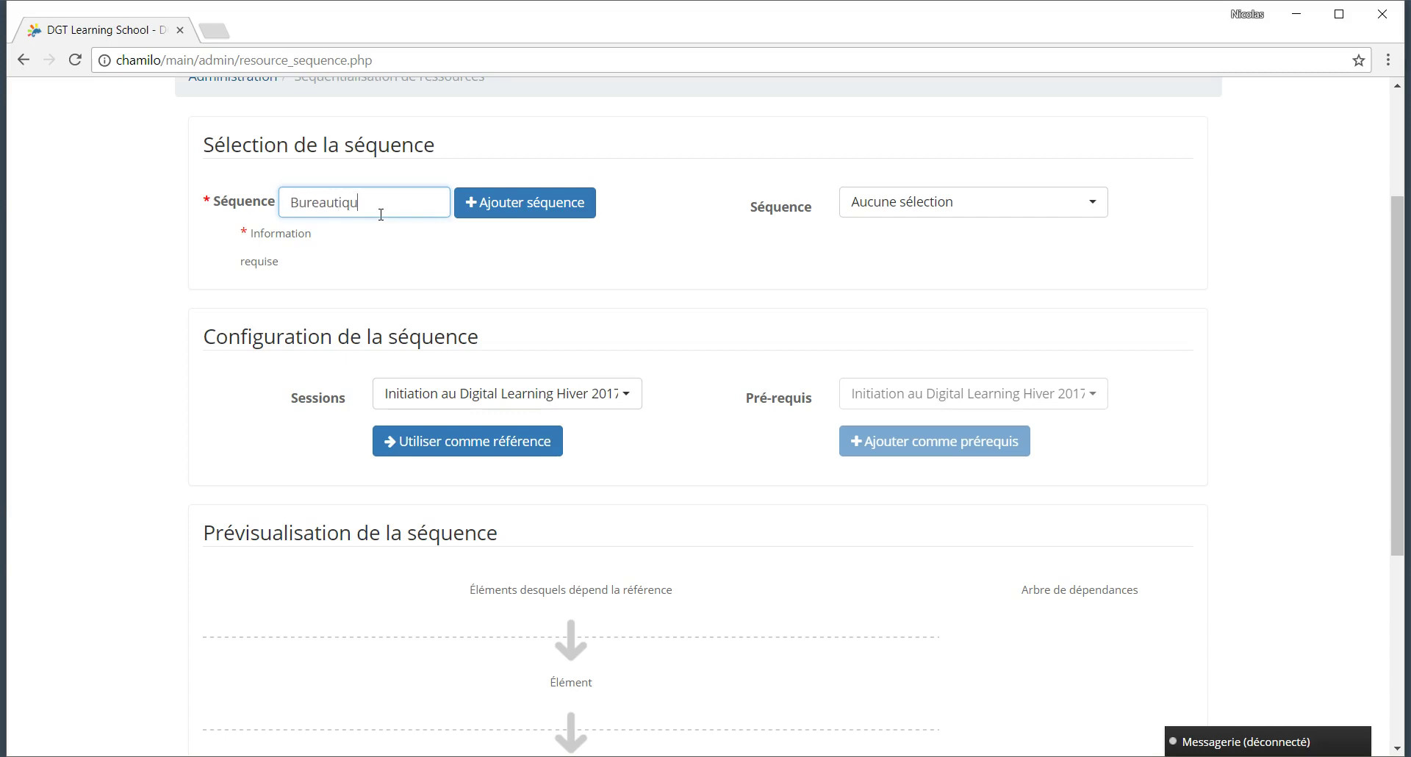
left_click(519, 208)
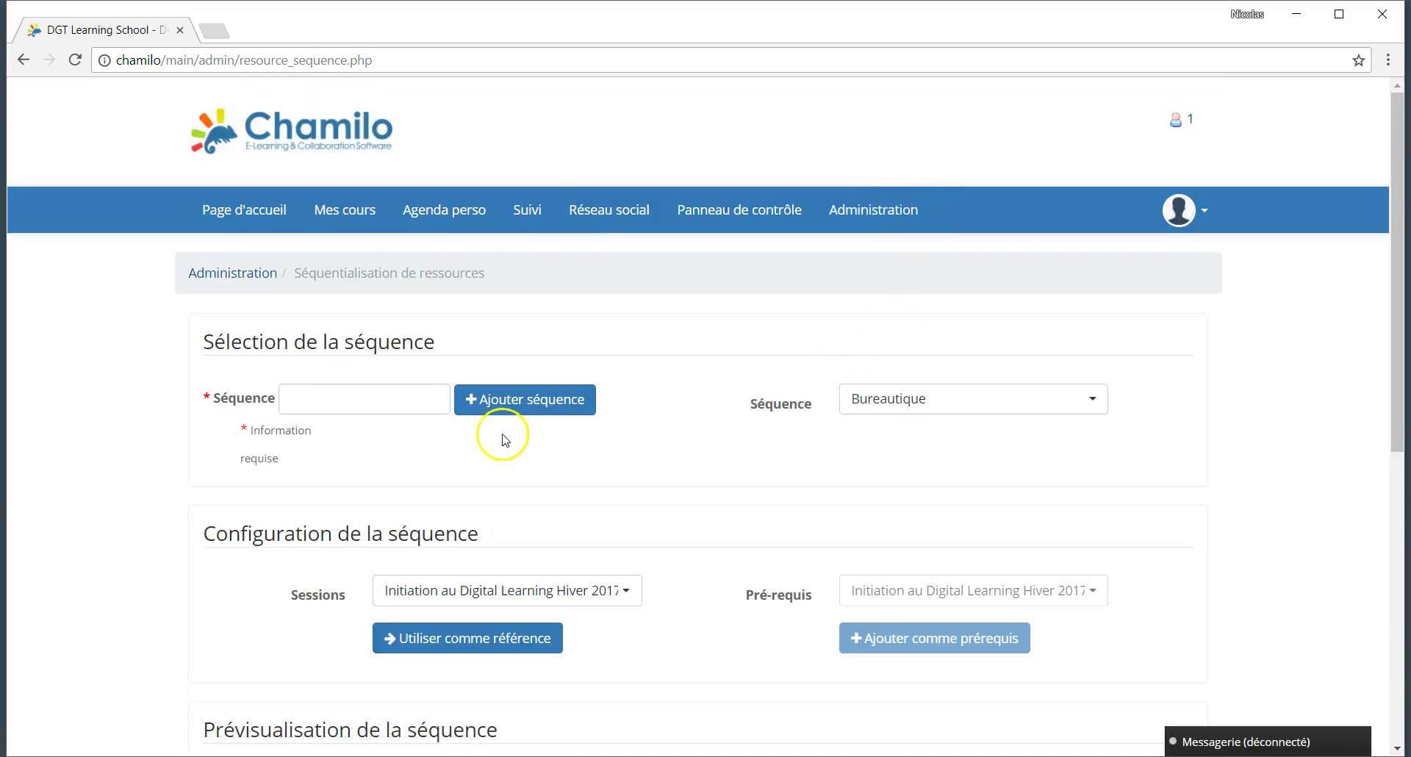
scroll(504, 438, "down", 3)
left_click(929, 174)
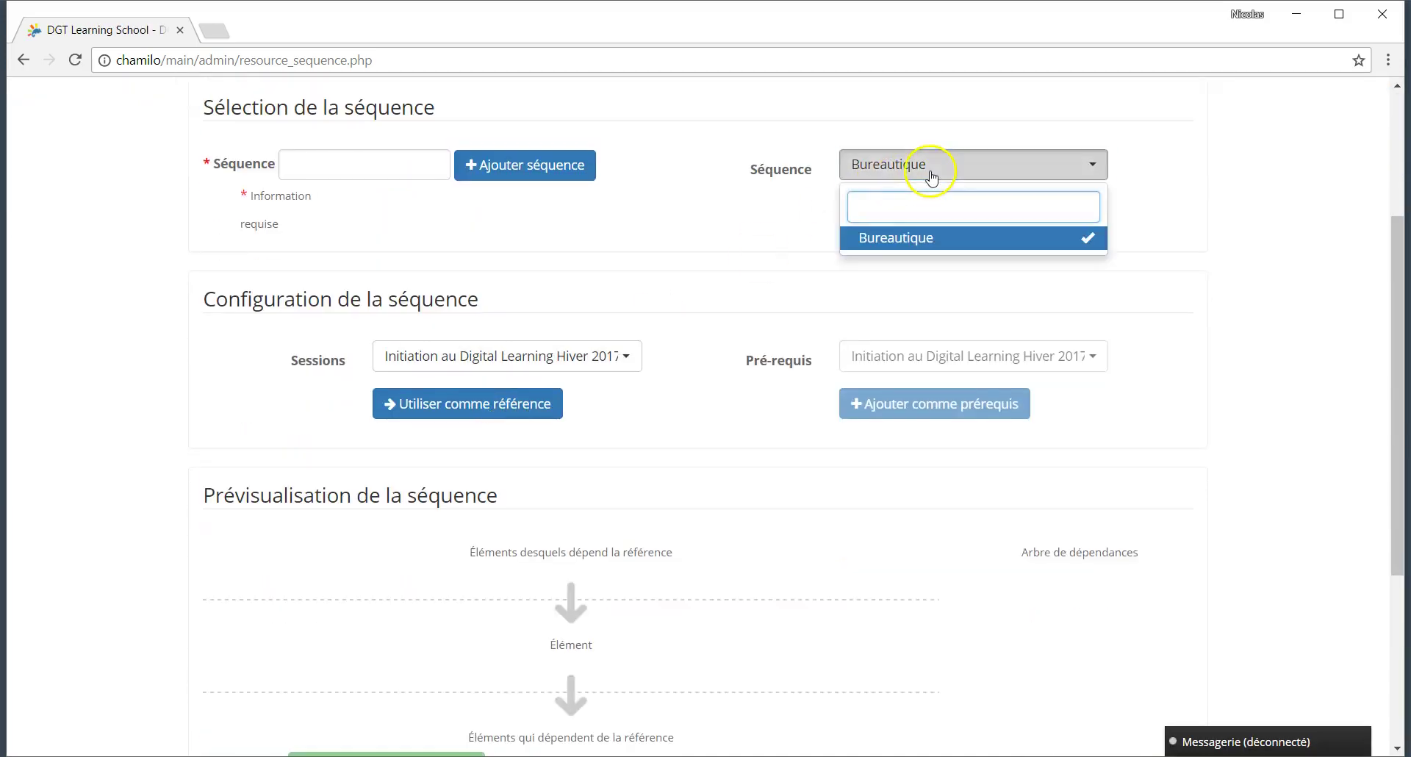
left_click(621, 276)
Use the session Initiation au Digital Learning Hiver 2017 as the sequence's reference and try to add the same session as its prerequisite.
scroll(621, 275, "down", 3)
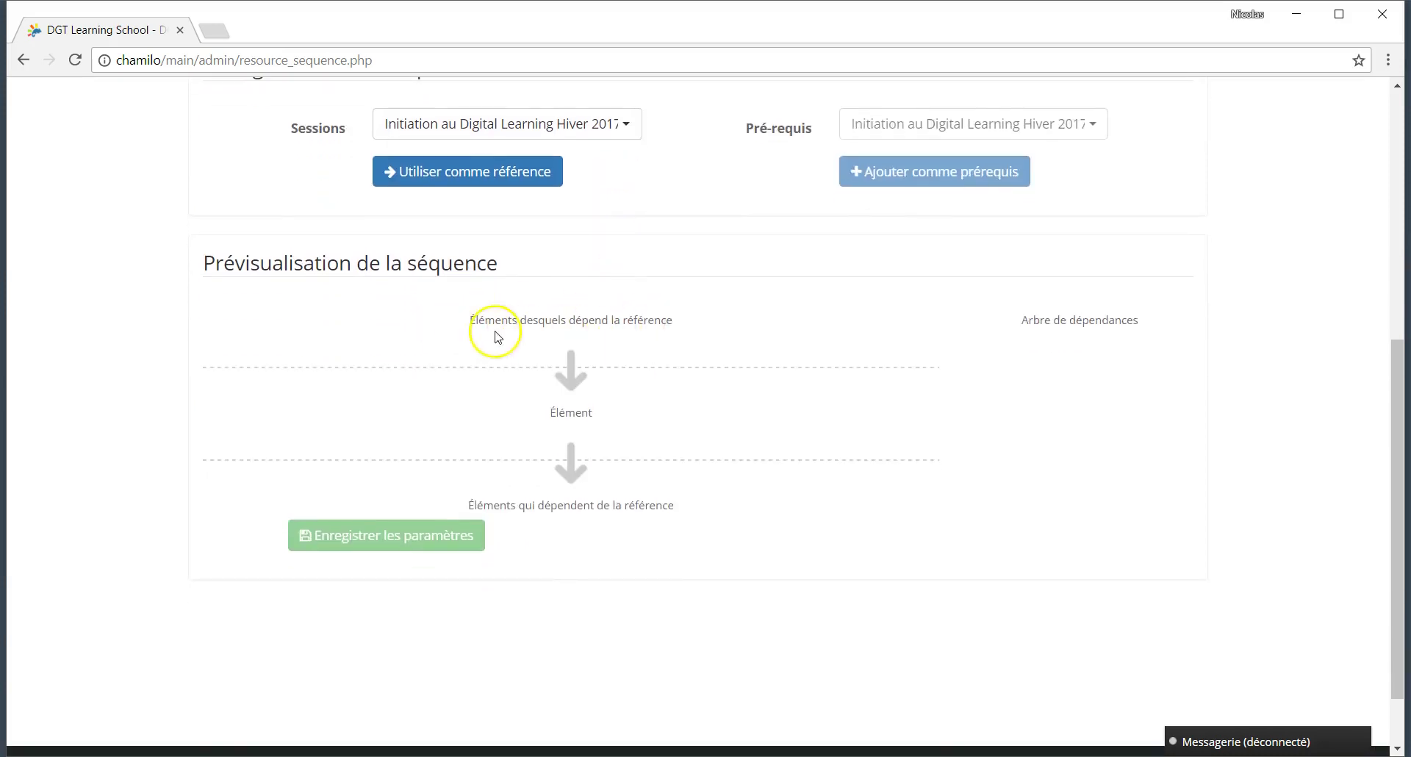
left_click(476, 177)
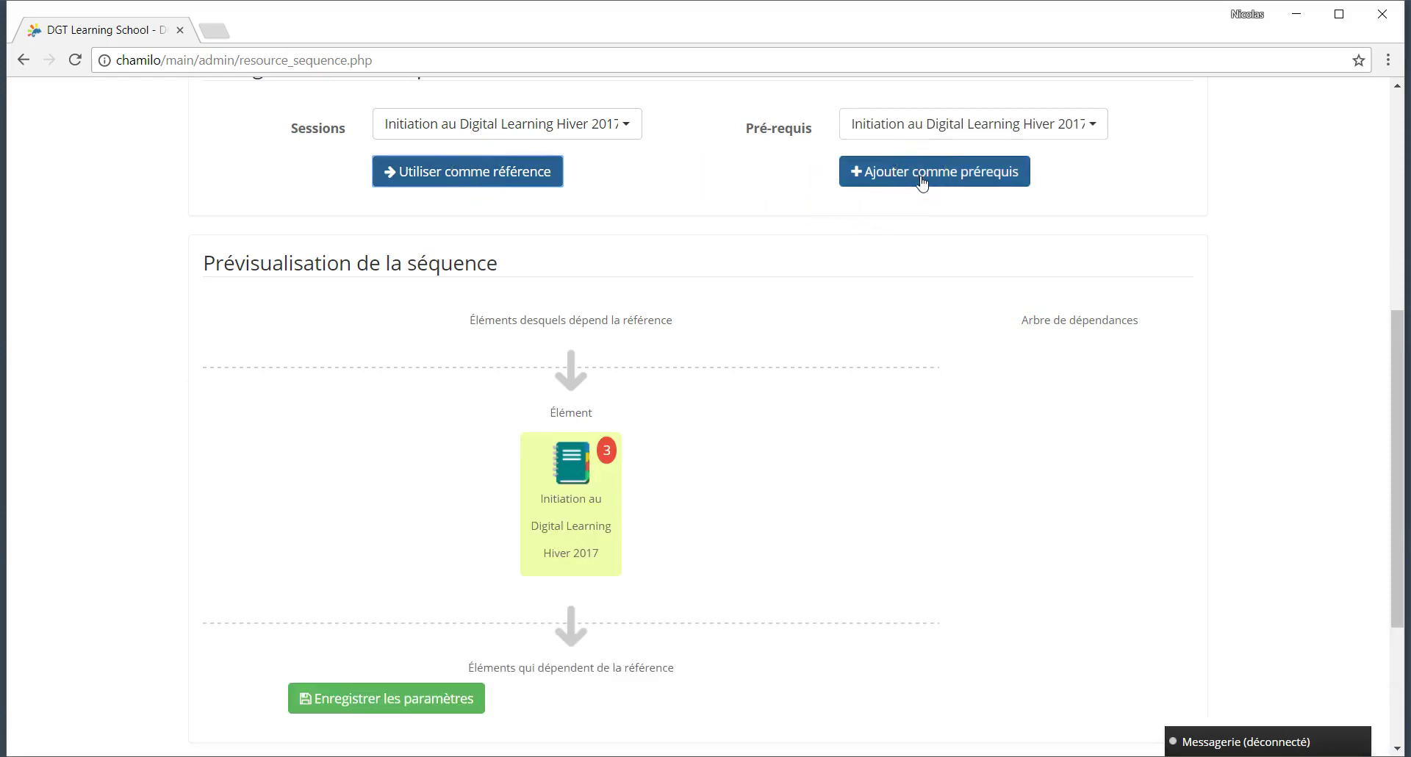
left_click(922, 180)
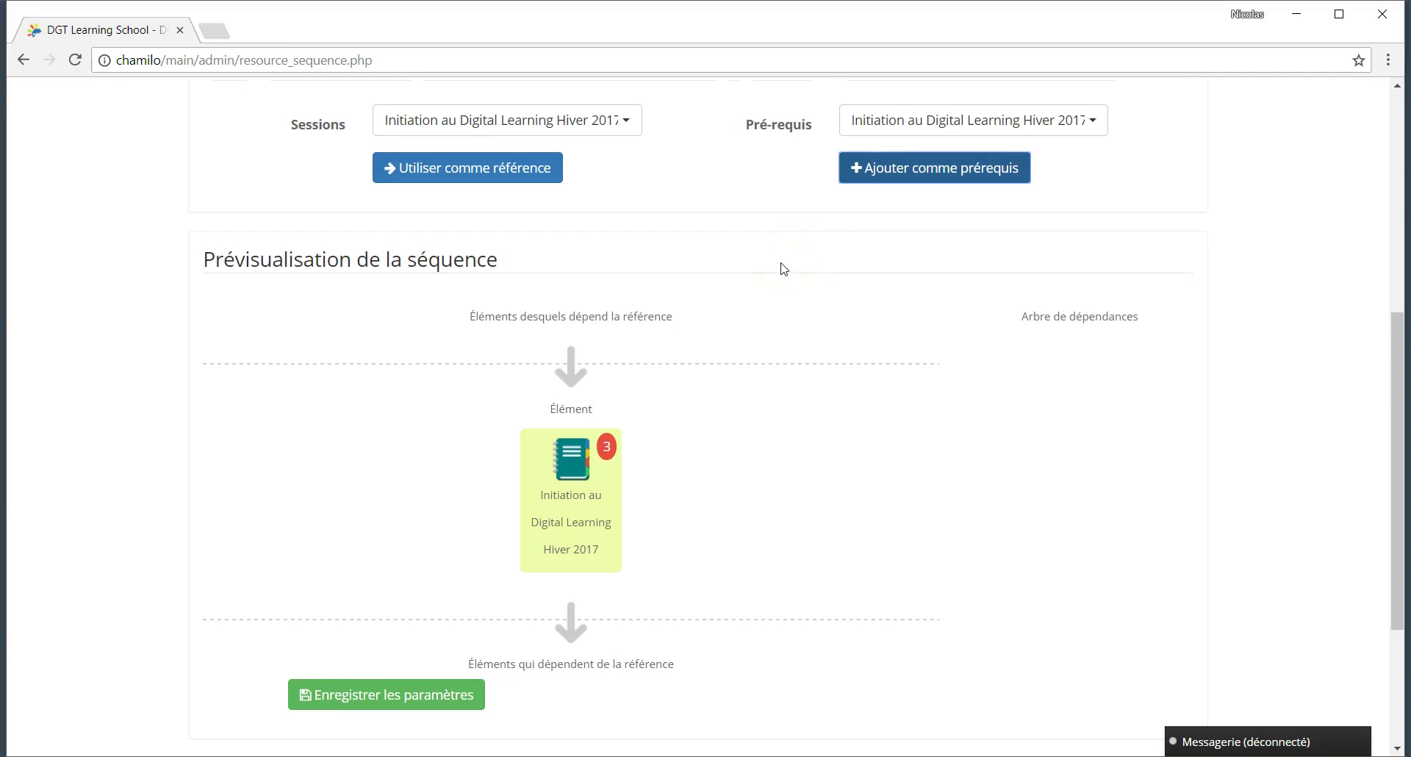
Examine which sessions are offered as reference and as prerequisite in the sequence configuration.
scroll(782, 266, "down", 1)
scroll(689, 286, "up", 5)
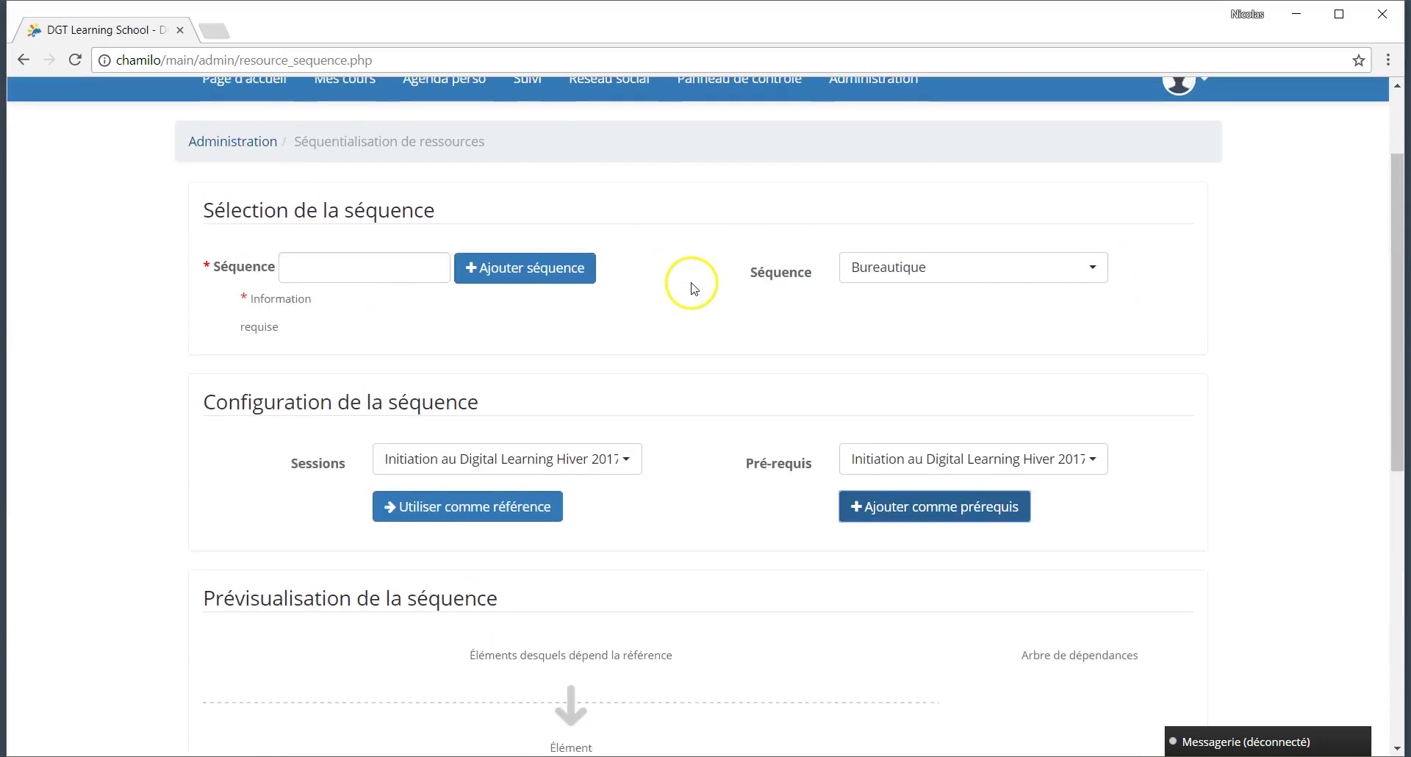
left_click(511, 457)
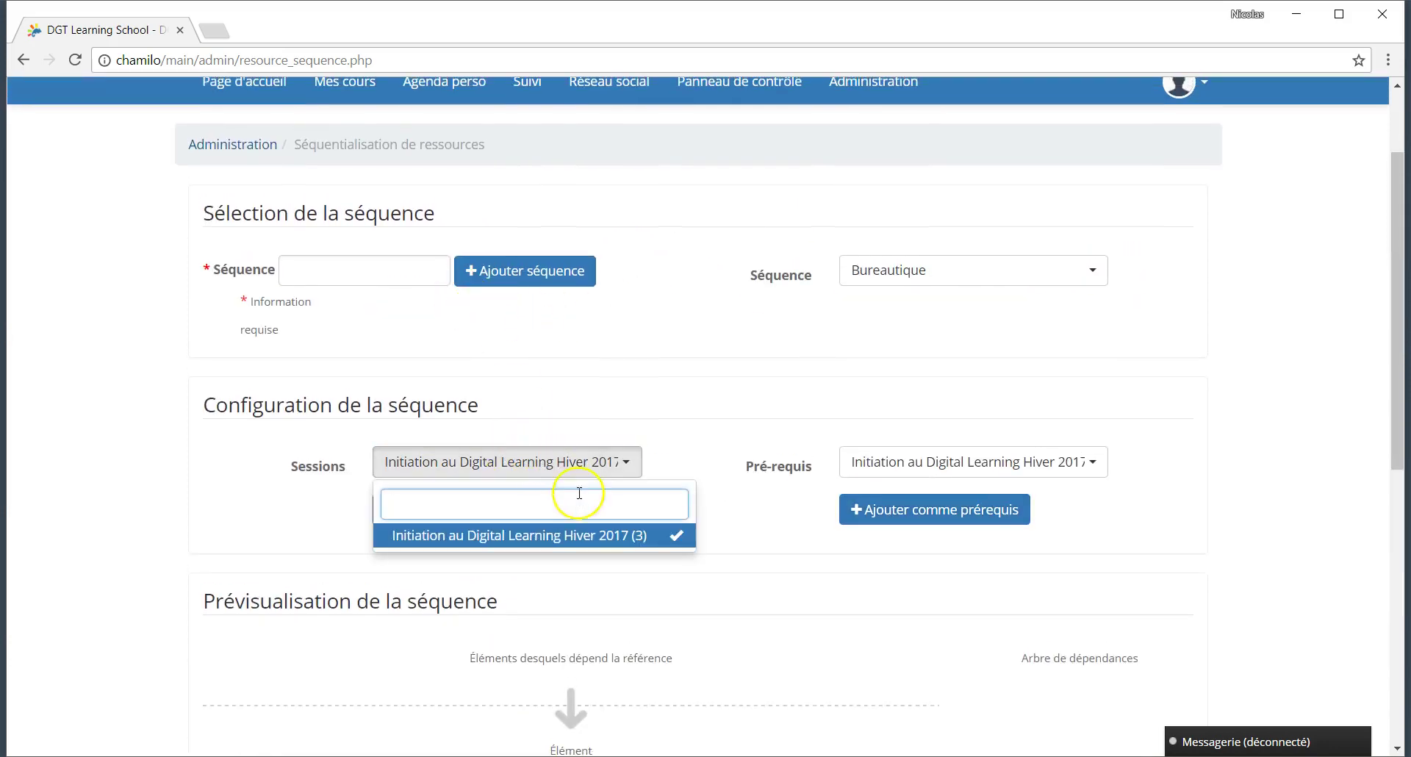
left_click(879, 456)
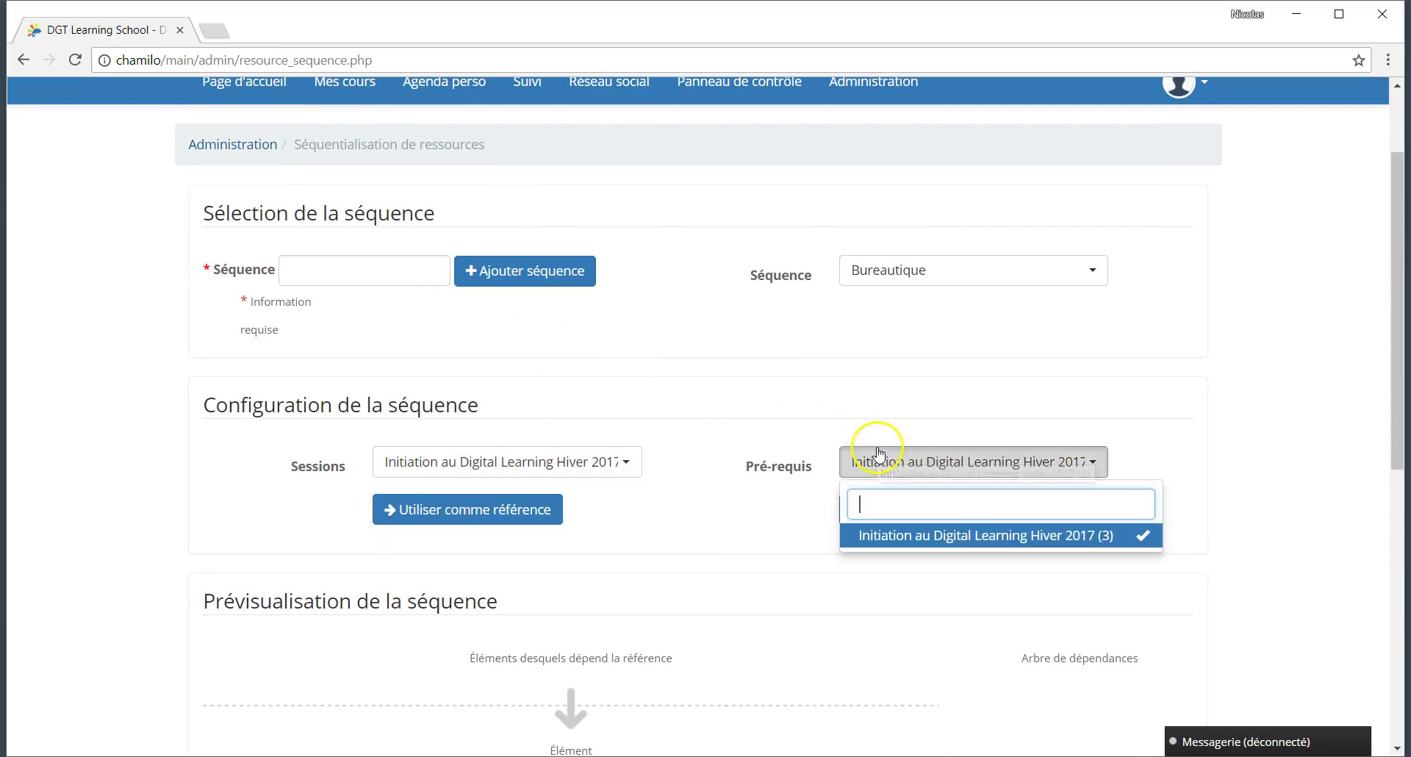
right_click(732, 409)
left_click(736, 415)
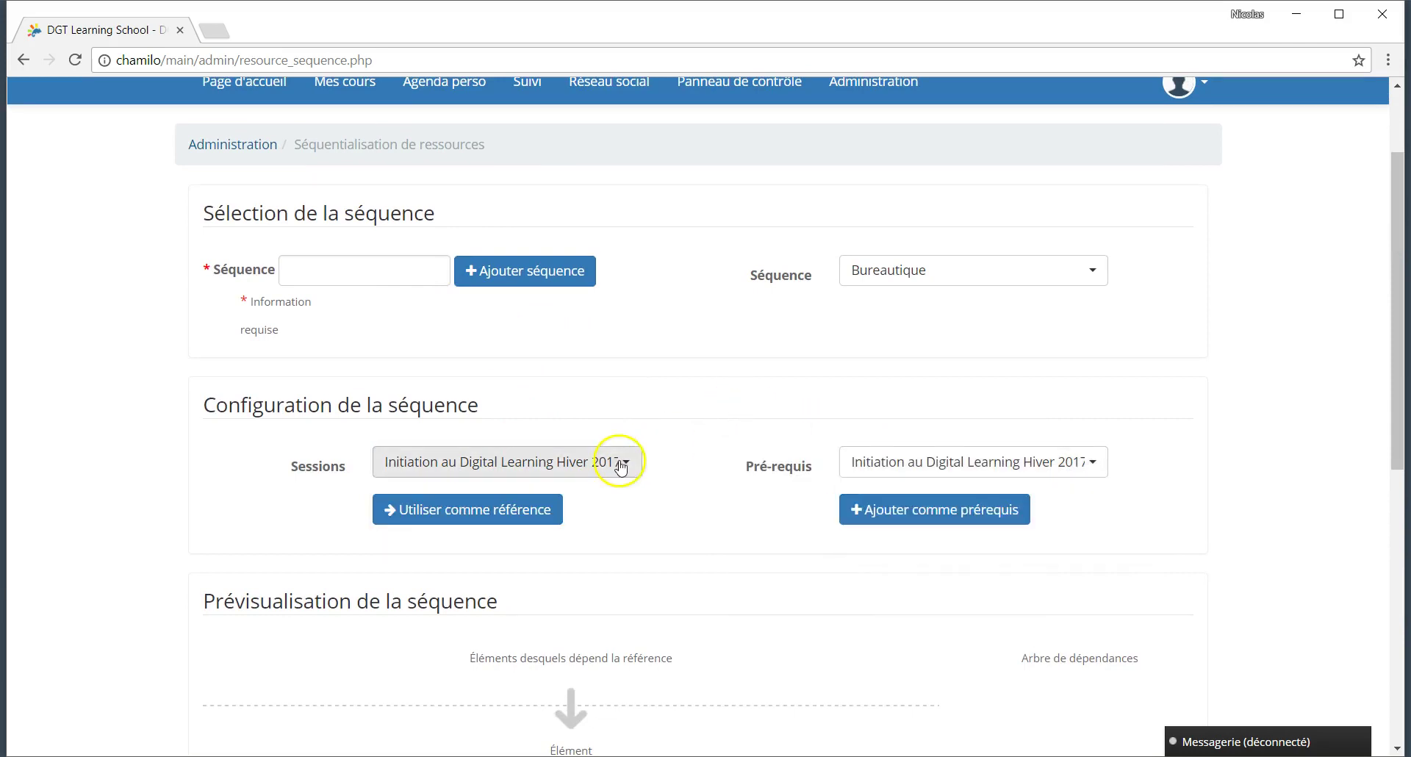
Save the Bureautique sequence's settings, dismiss the confirmation and return to the sequence configuration.
scroll(614, 455, "down", 5)
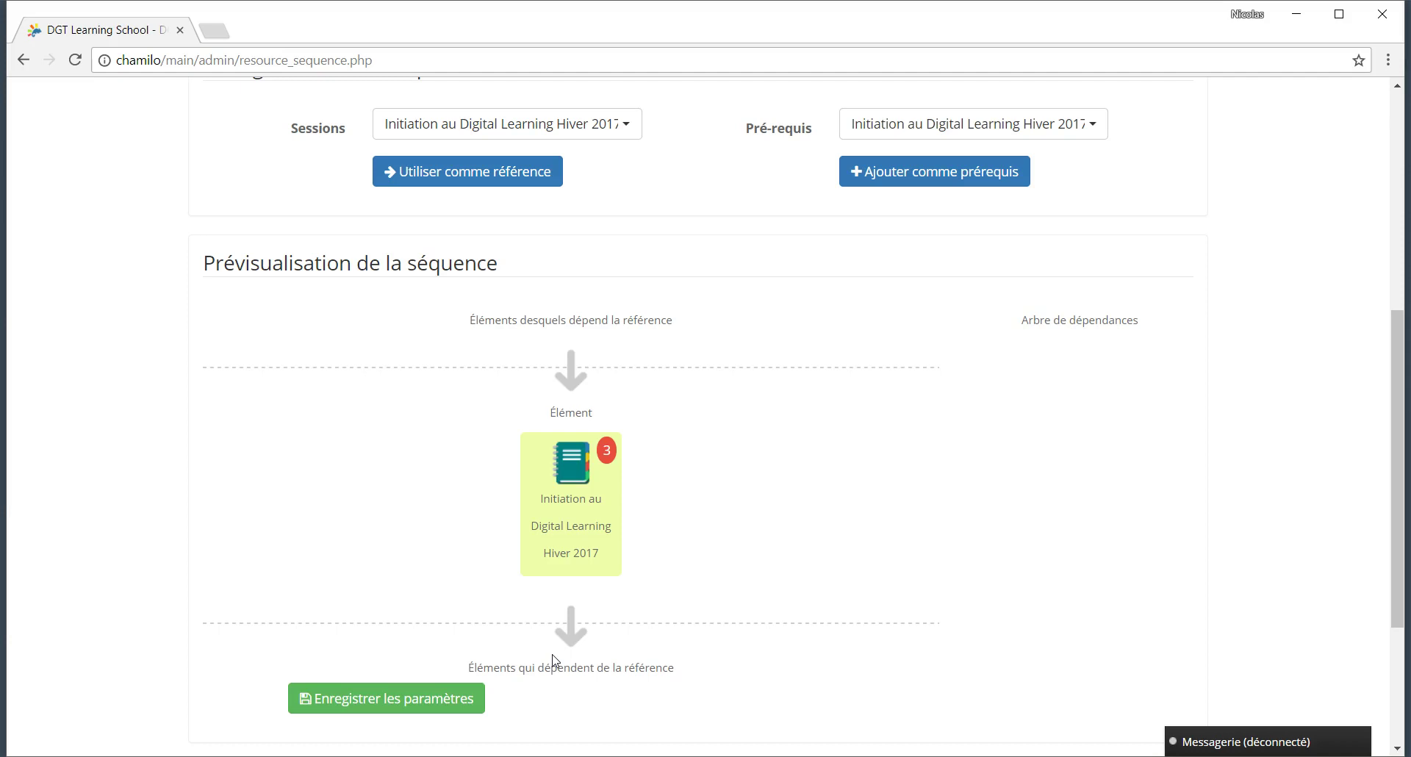
left_click(383, 702)
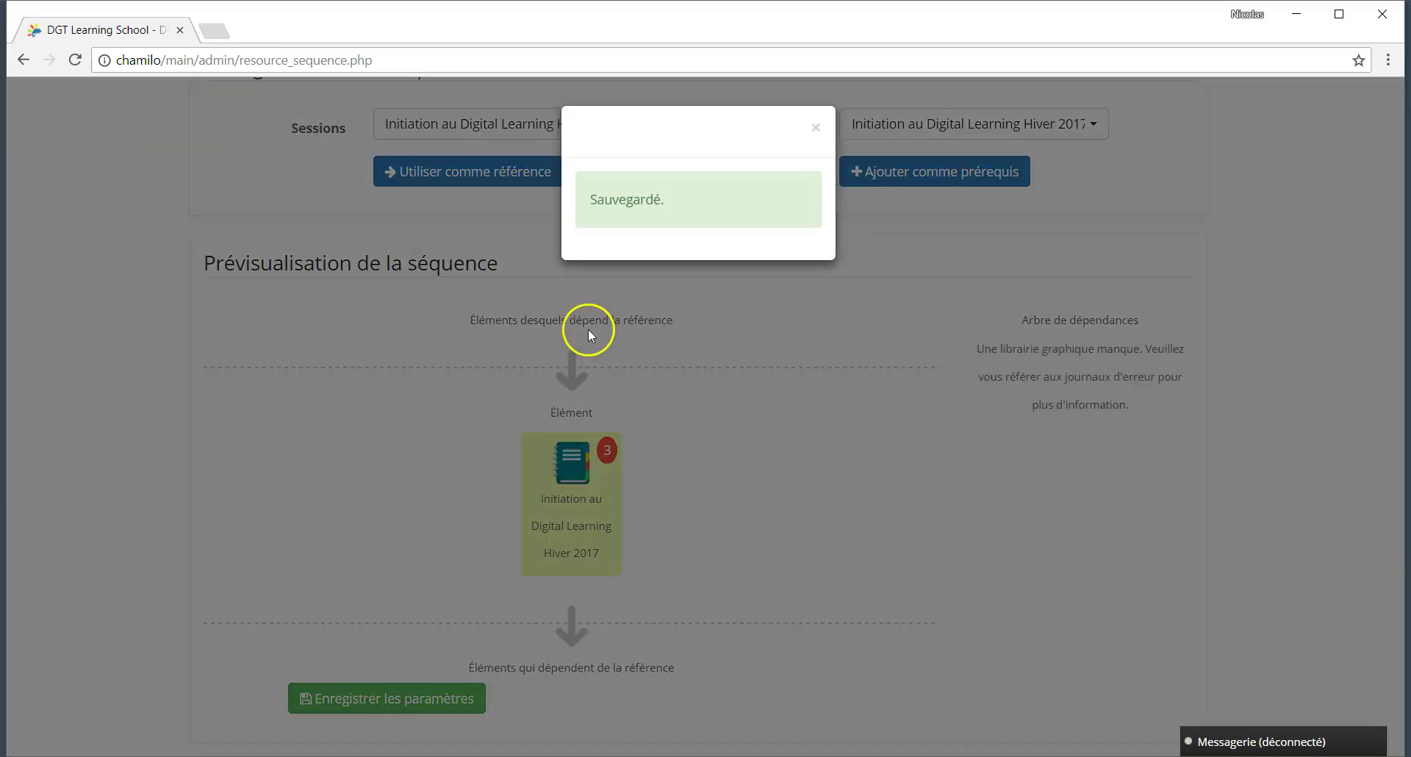
left_click(816, 129)
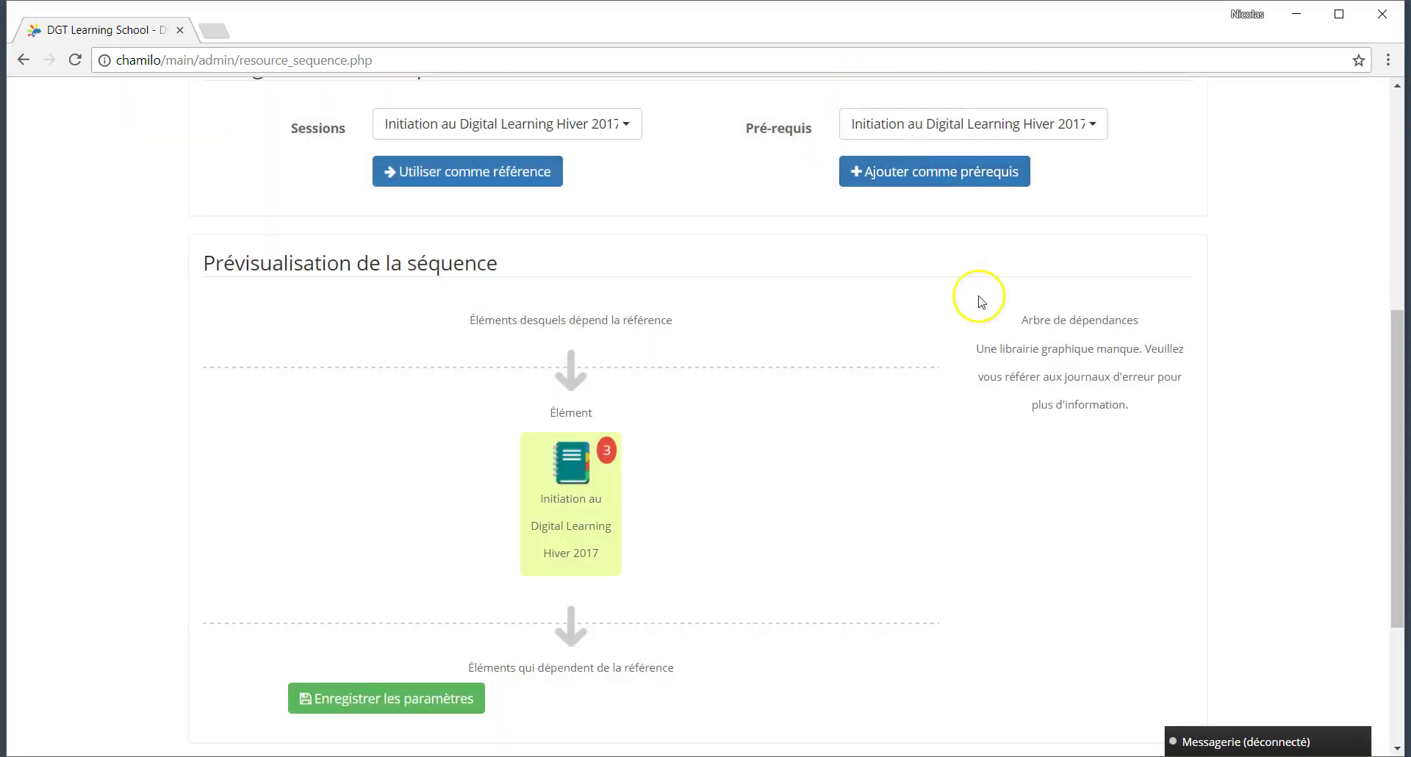
scroll(737, 397, "up", 6)
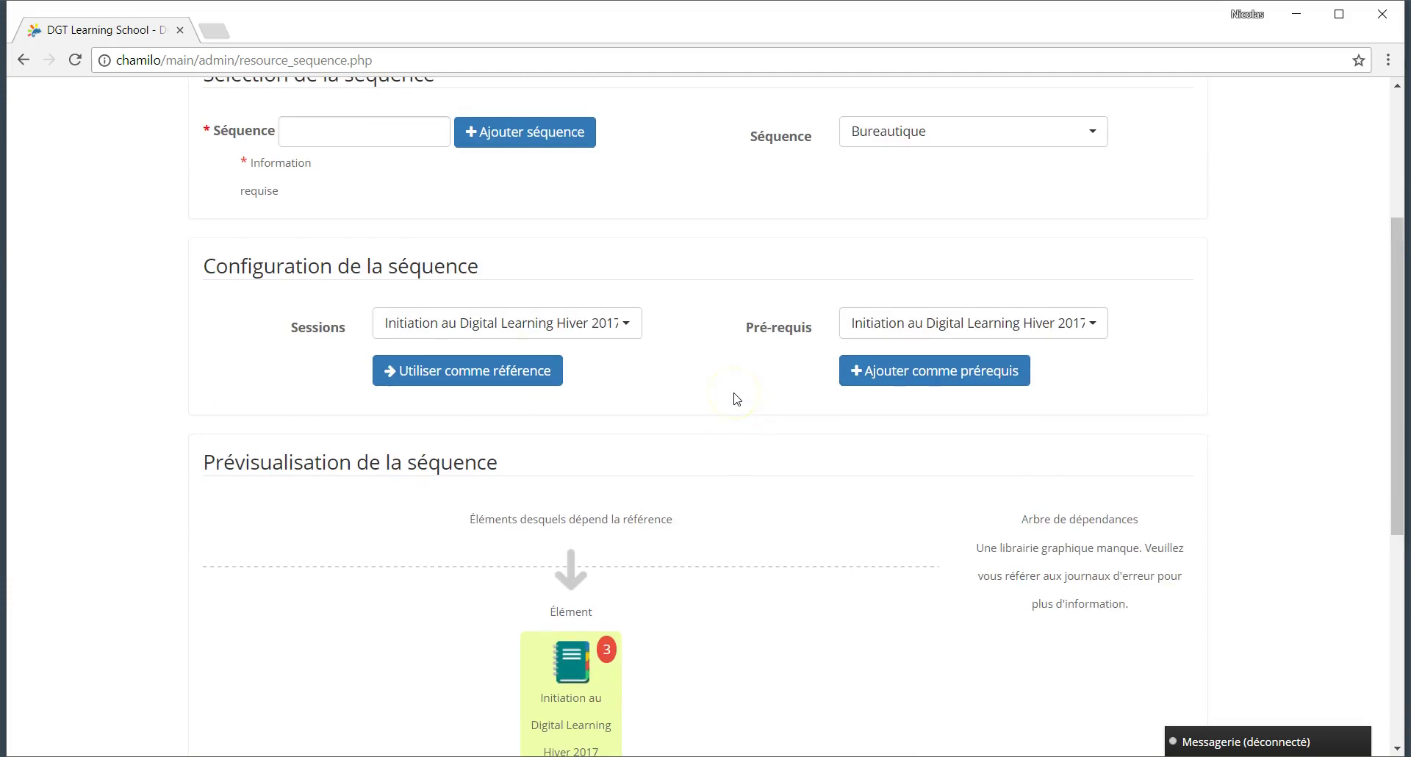